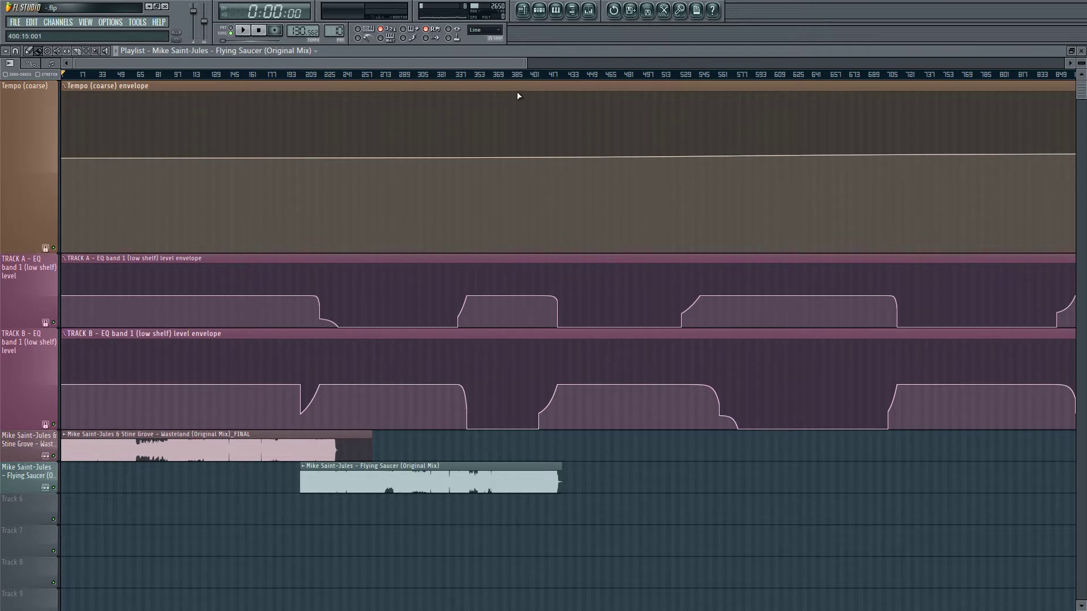
- Examine the tempo envelope across the full length of the playlist and the automation options of the project tempo
scroll(516, 92, "down", 5)
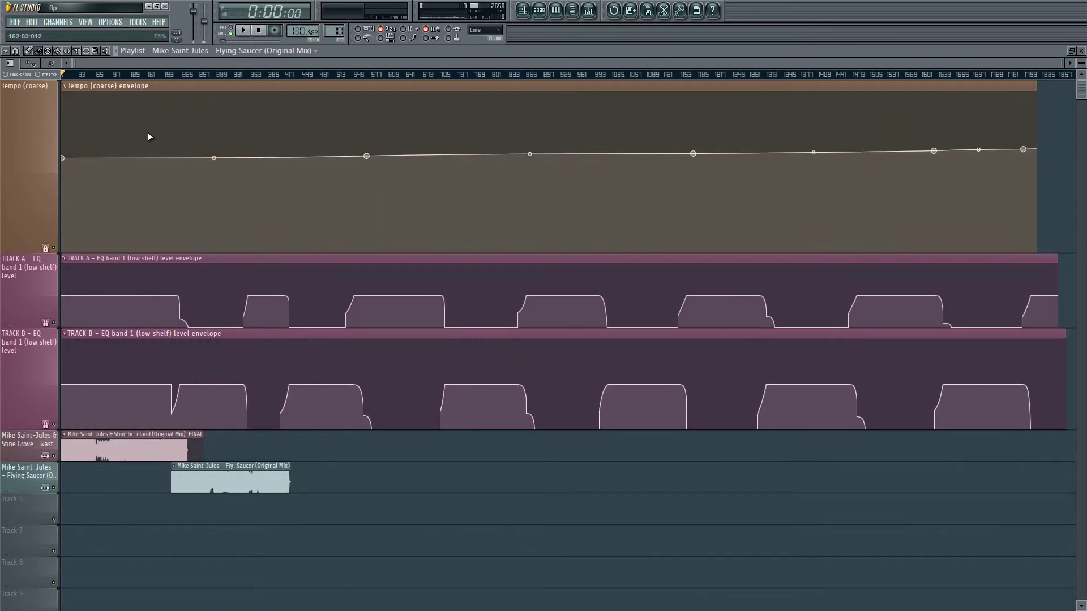
scroll(92, 162, "up", 1)
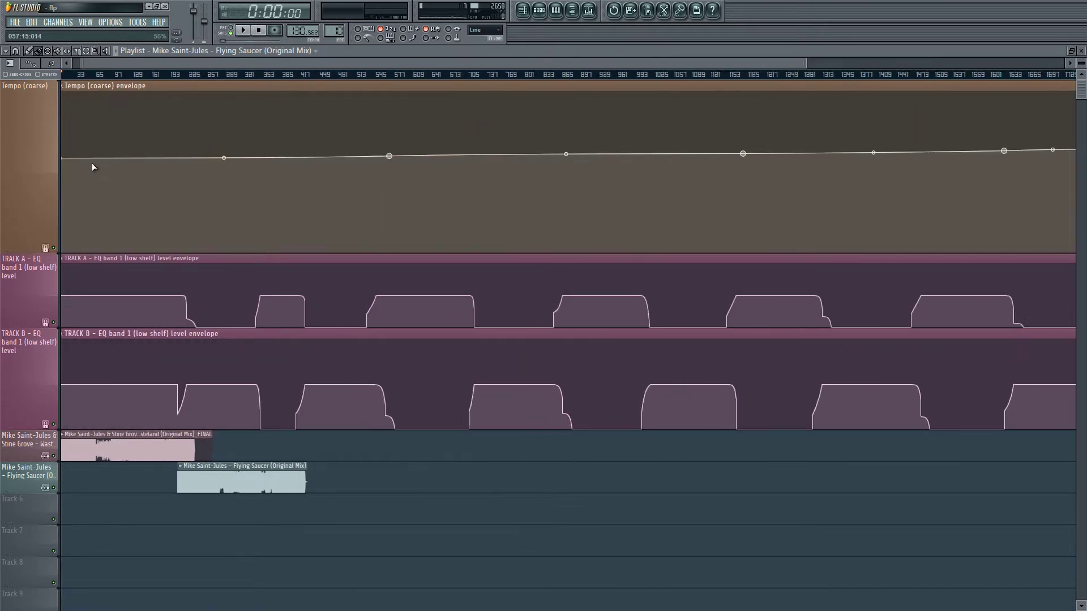
scroll(92, 162, "up", 1)
scroll(83, 61, "up", 1)
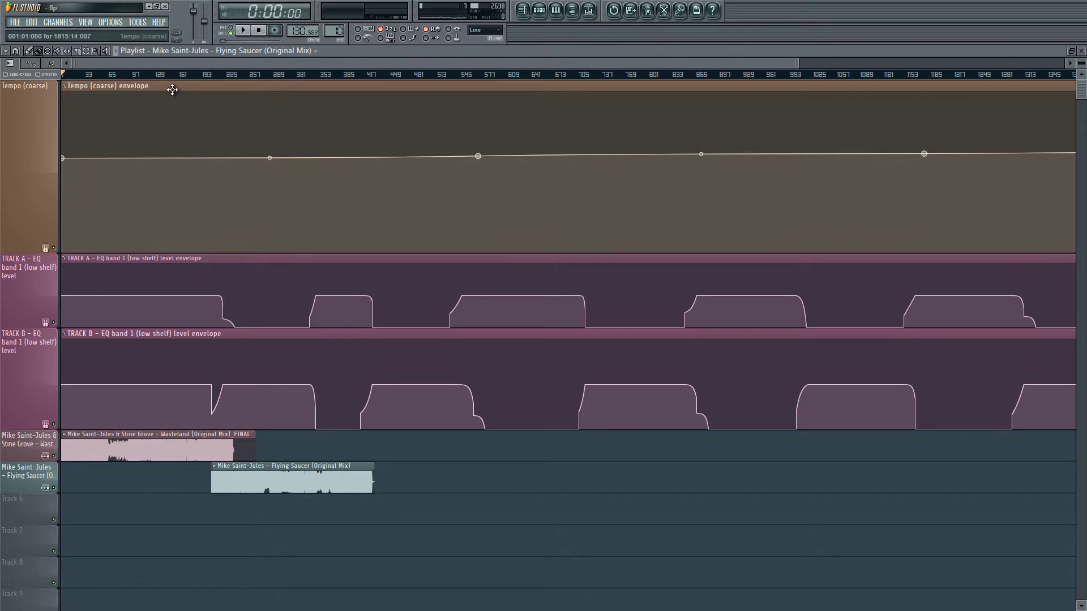
right_click(298, 29)
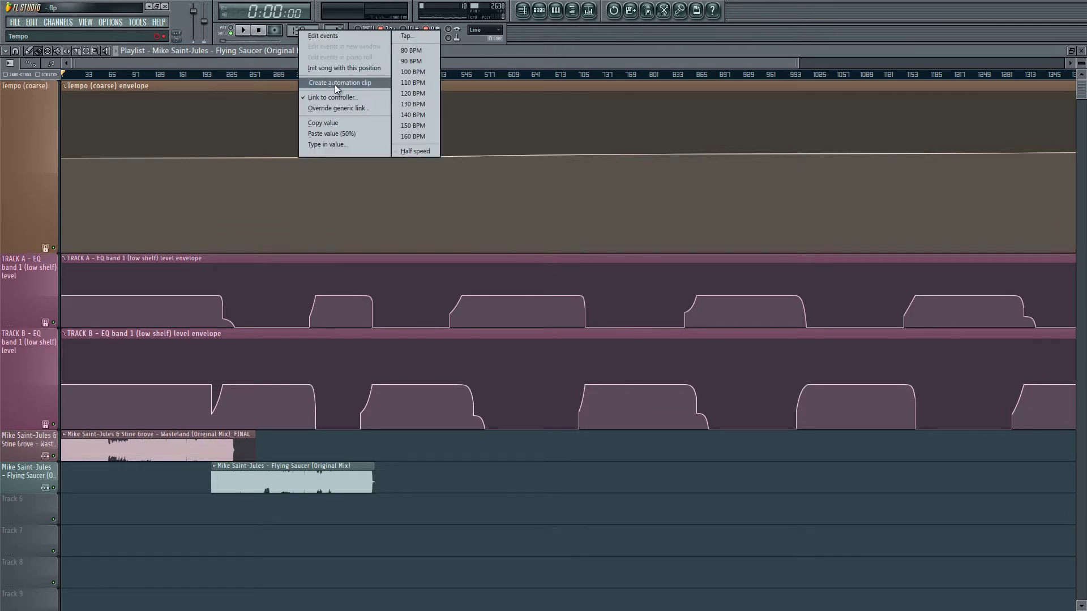
left_click(224, 87)
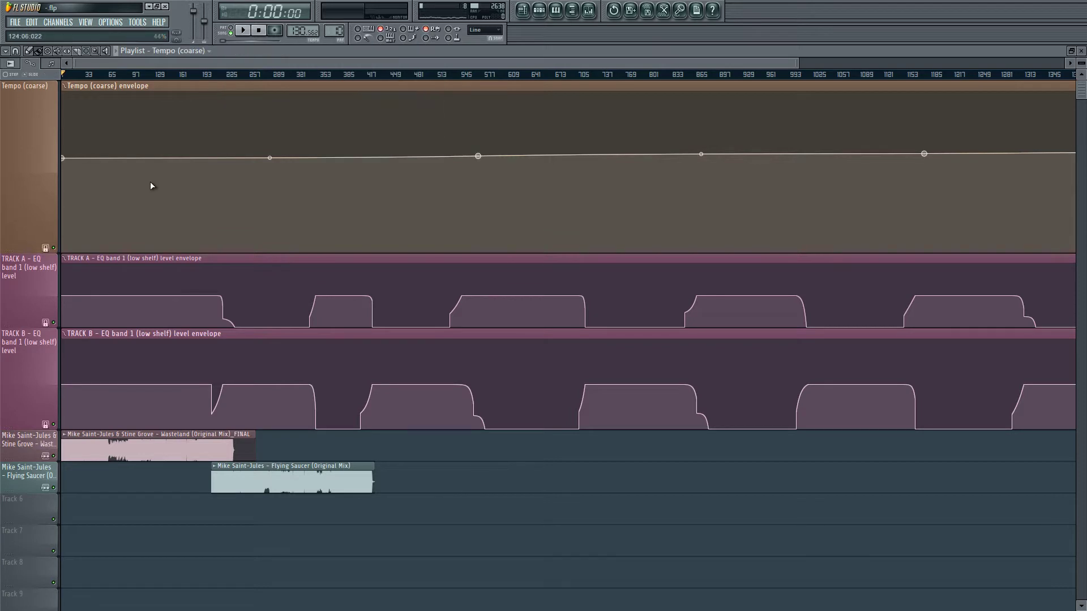
scroll(93, 161, "down", 1)
scroll(67, 163, "down", 2)
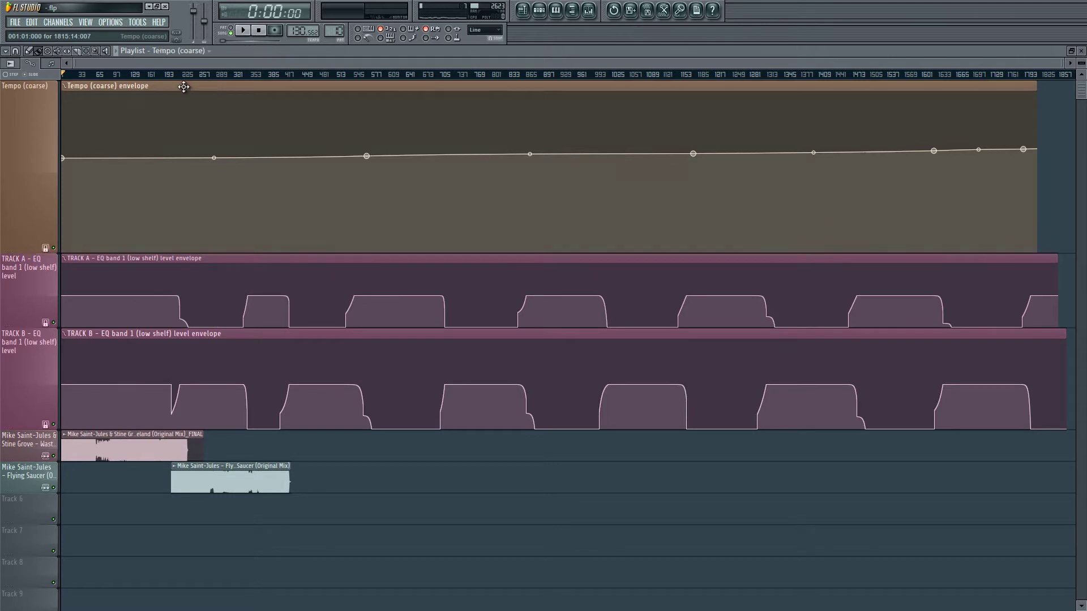
scroll(69, 276, "up", 2)
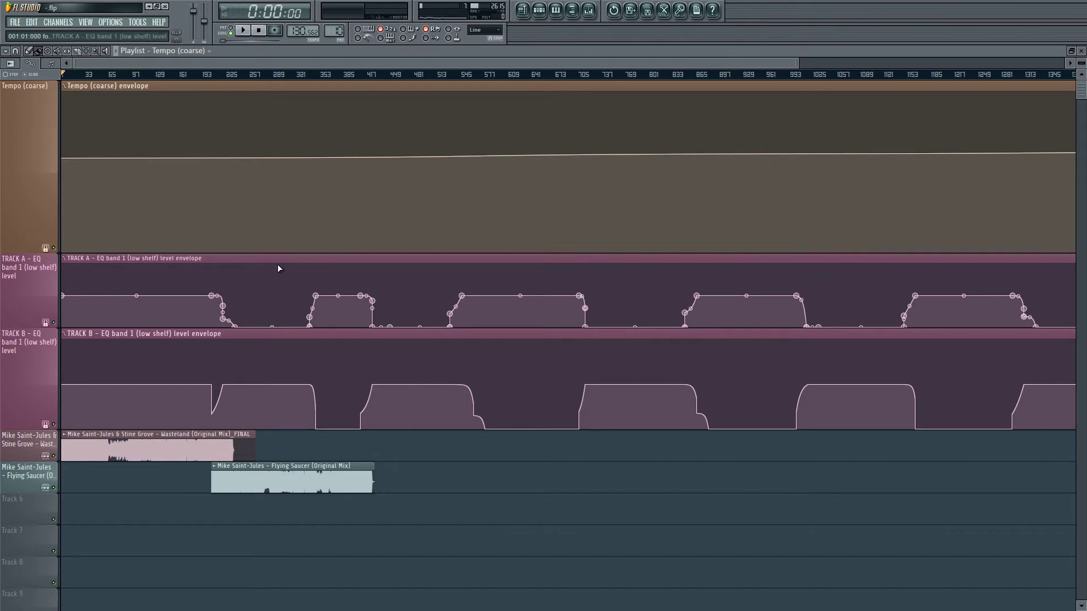
- Inspect the automation options for the low-shelf EQ level on mixer tracks TRACK A and TRACK B
left_click(588, 11)
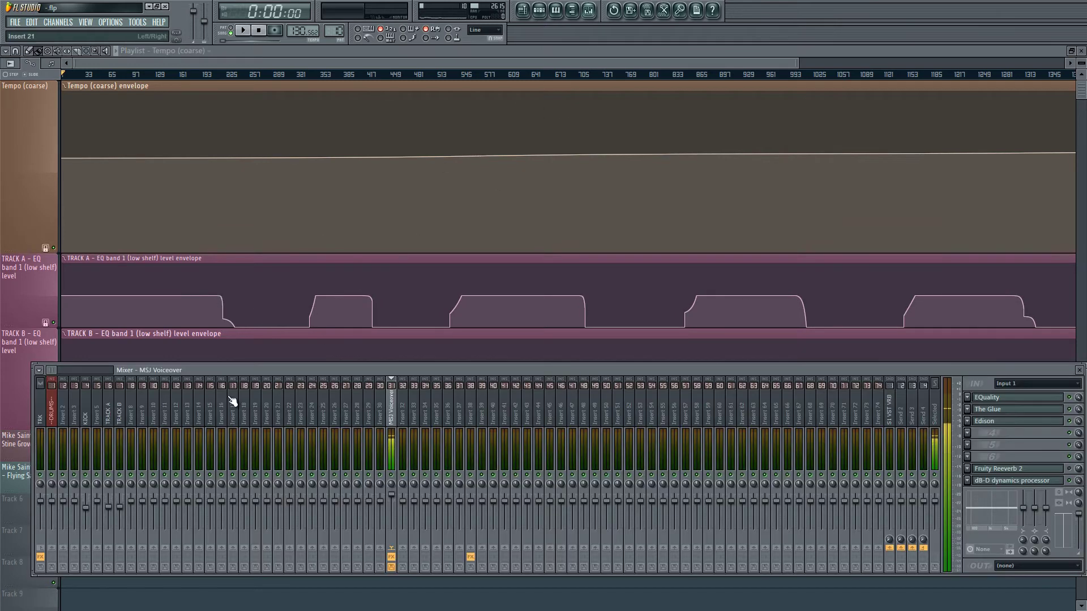
left_click(109, 412)
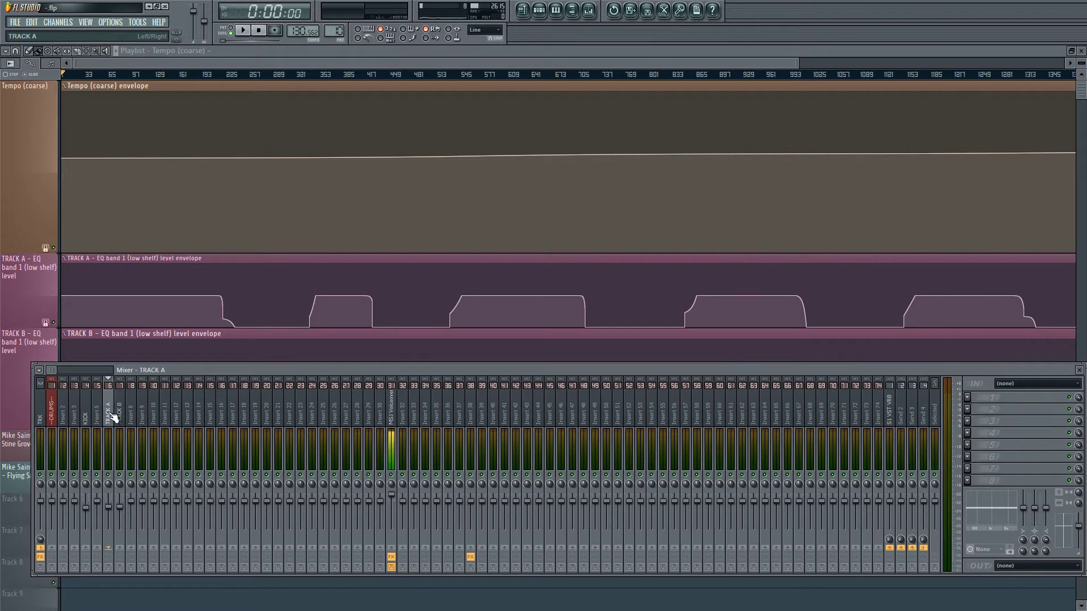
right_click(1022, 508)
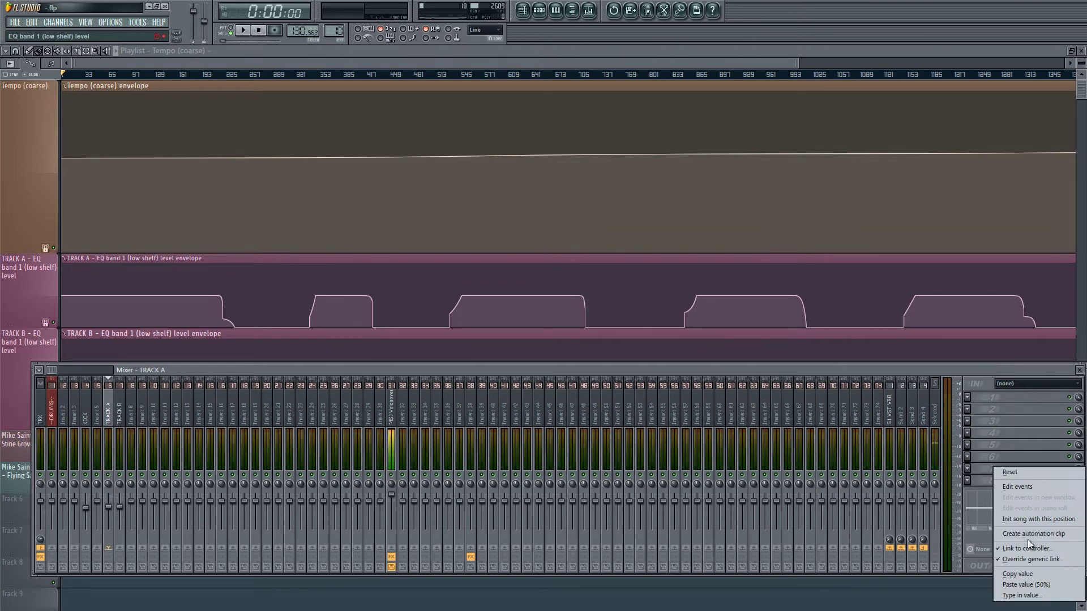
left_click(665, 258)
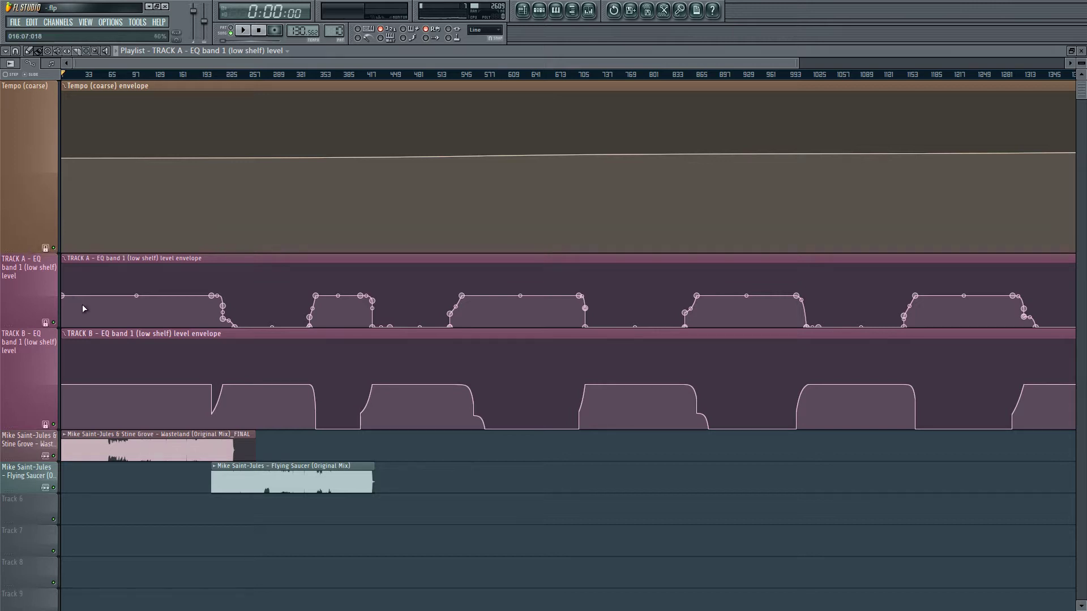
left_click(589, 10)
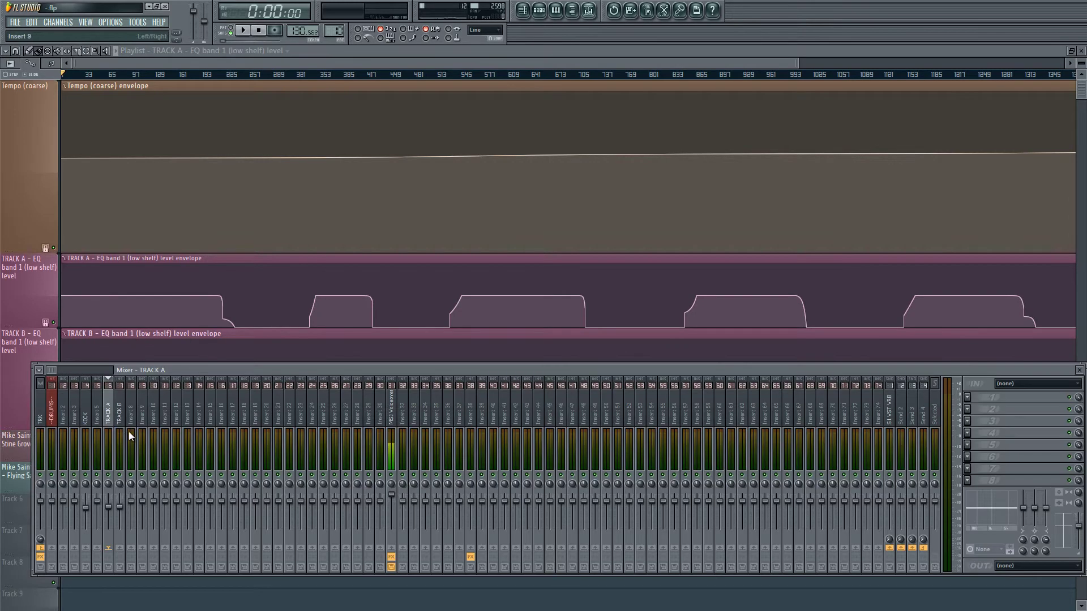
right_click(1023, 507)
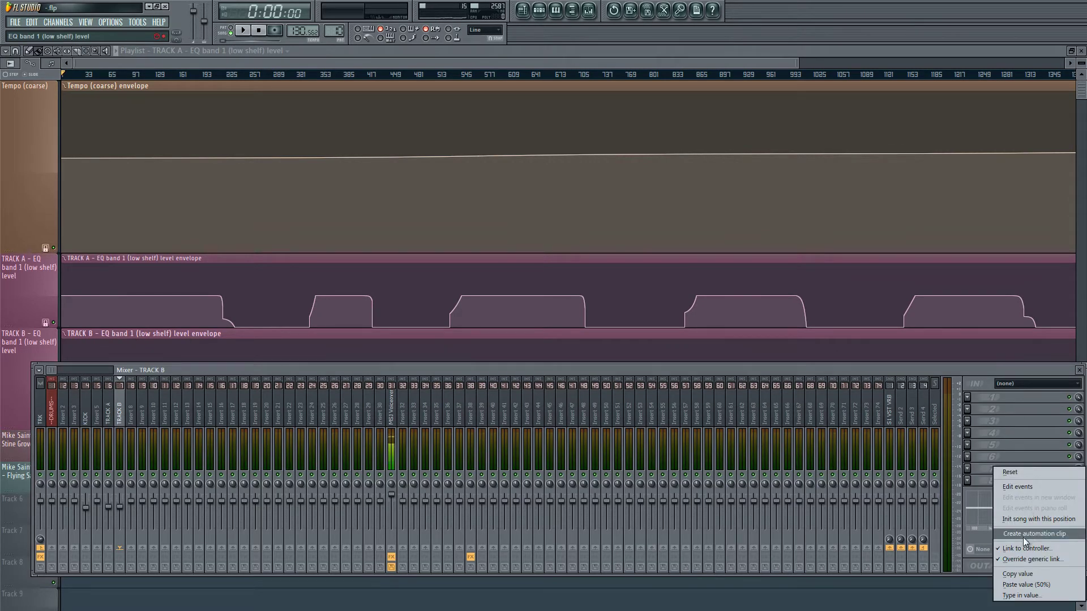
left_click(529, 257)
- Examine how the TRACK A and TRACK B low-shelf envelopes alternate across the mix relative to the two audio clips
scroll(34, 264, "up", 4)
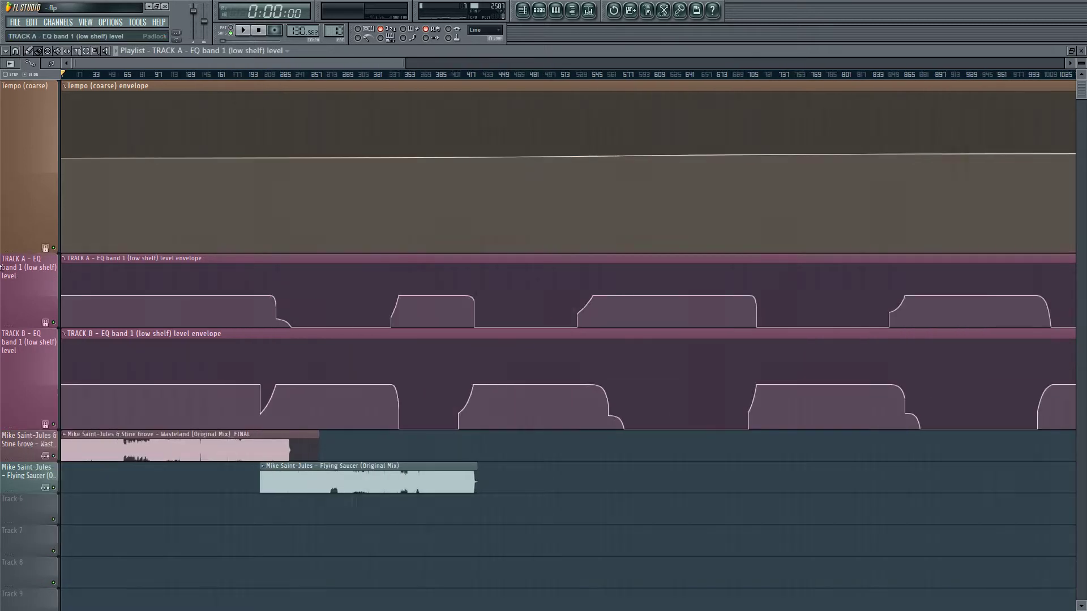
scroll(20, 256, "down", 1)
scroll(324, 267, "down", 4)
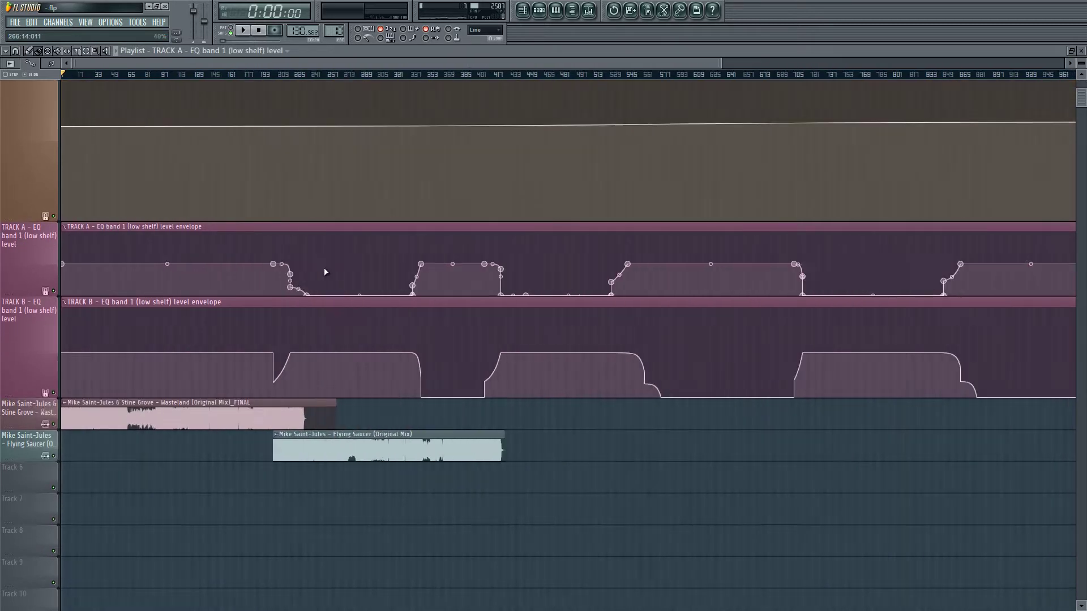
scroll(709, 272, "down", 2)
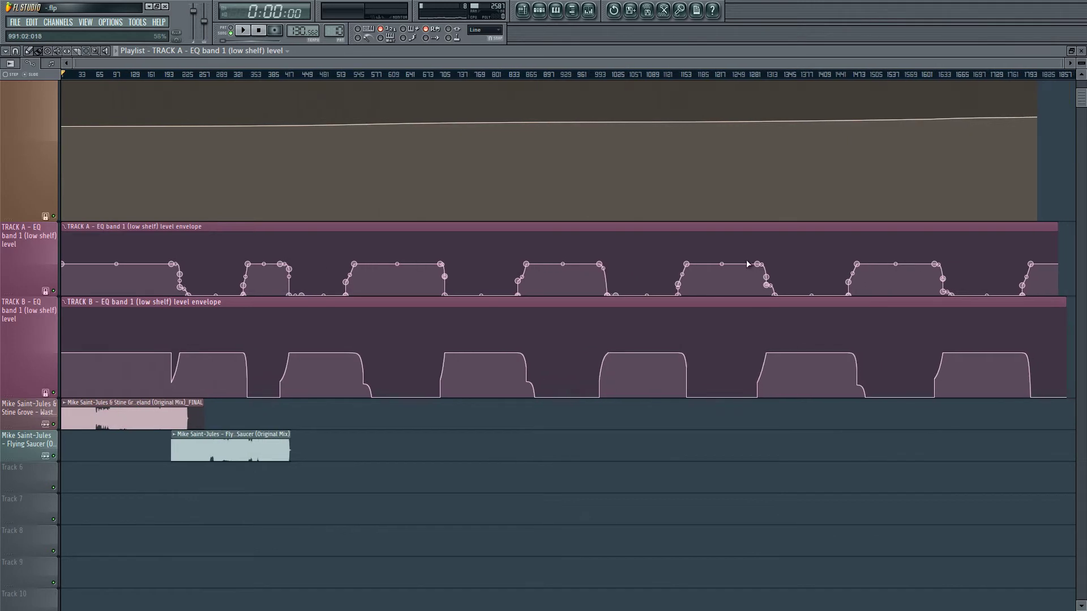
scroll(34, 287, "up", 2)
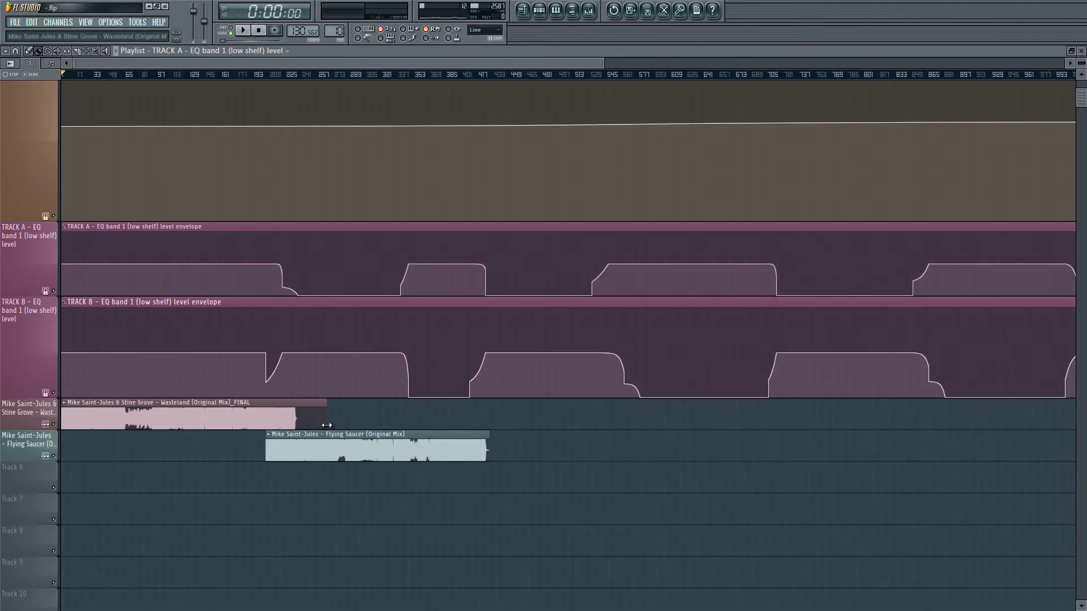
scroll(24, 378, "up", 2)
scroll(92, 300, "down", 3)
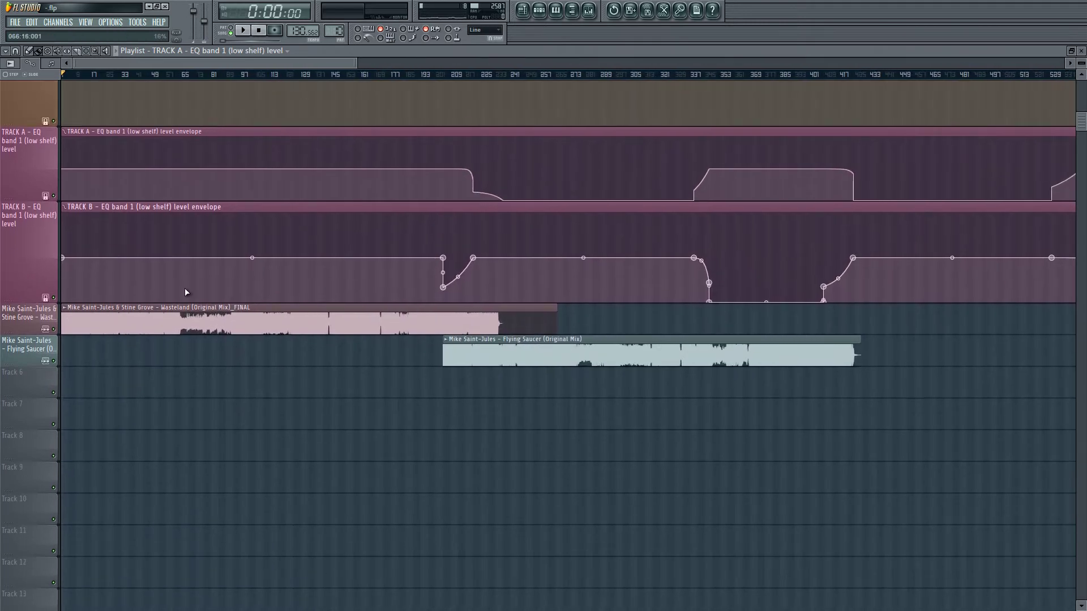
scroll(225, 280, "up", 1)
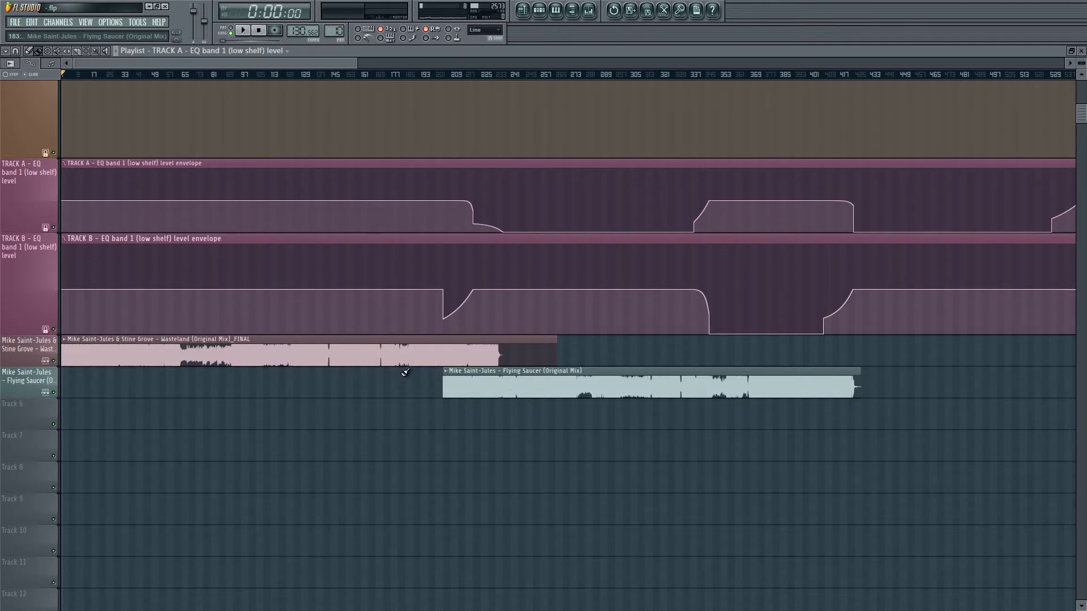
- Autodetect the tempo of the Wasteland clip for time stretching, using the 75 to 150 BPM range
double_click(149, 349)
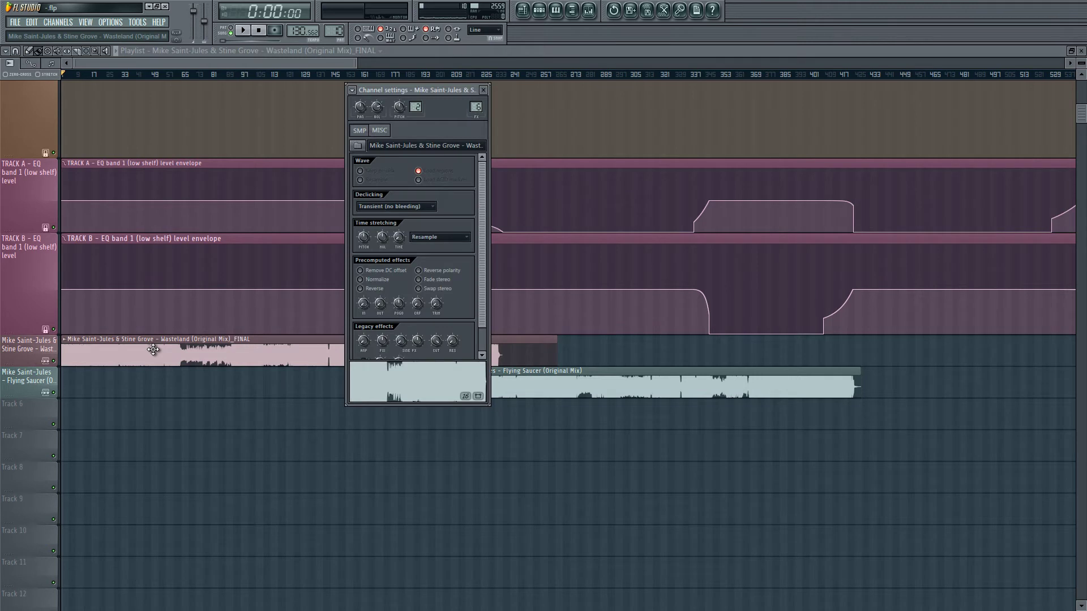
left_click_drag(435, 92, 535, 149)
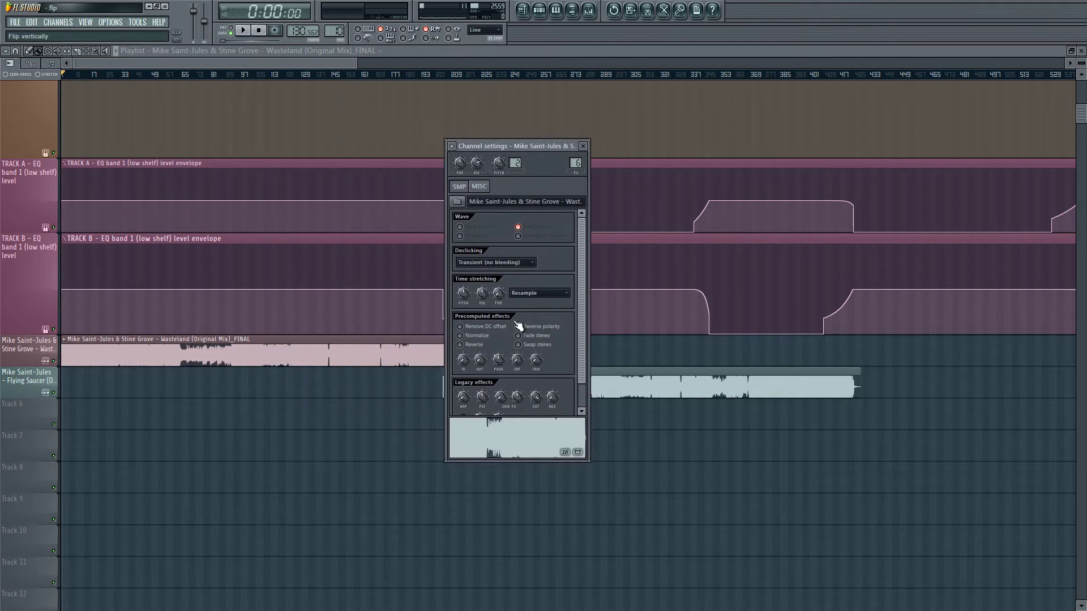
right_click(498, 295)
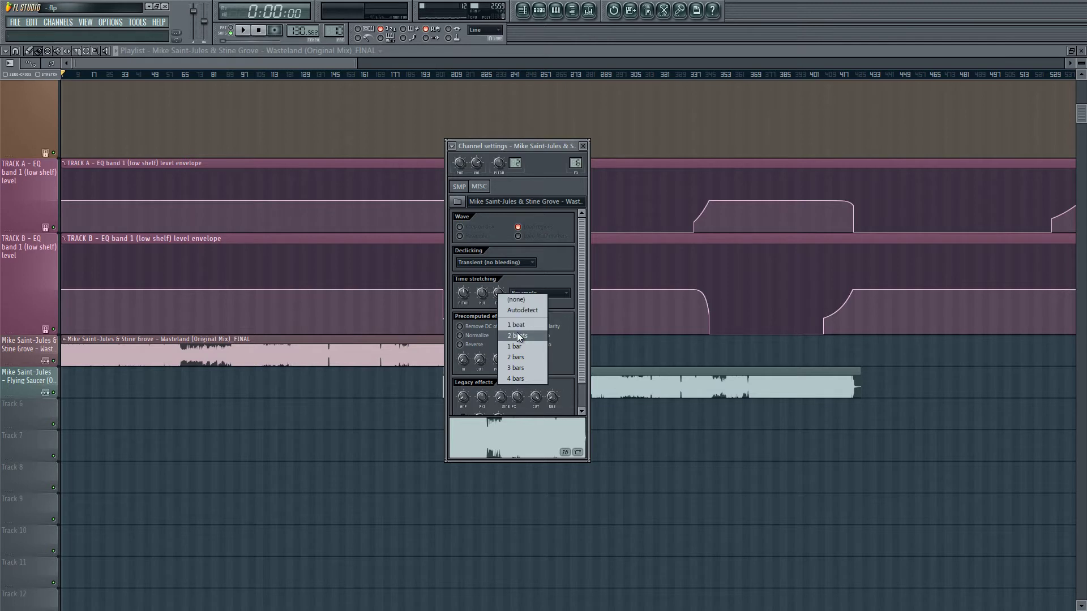
left_click(518, 309)
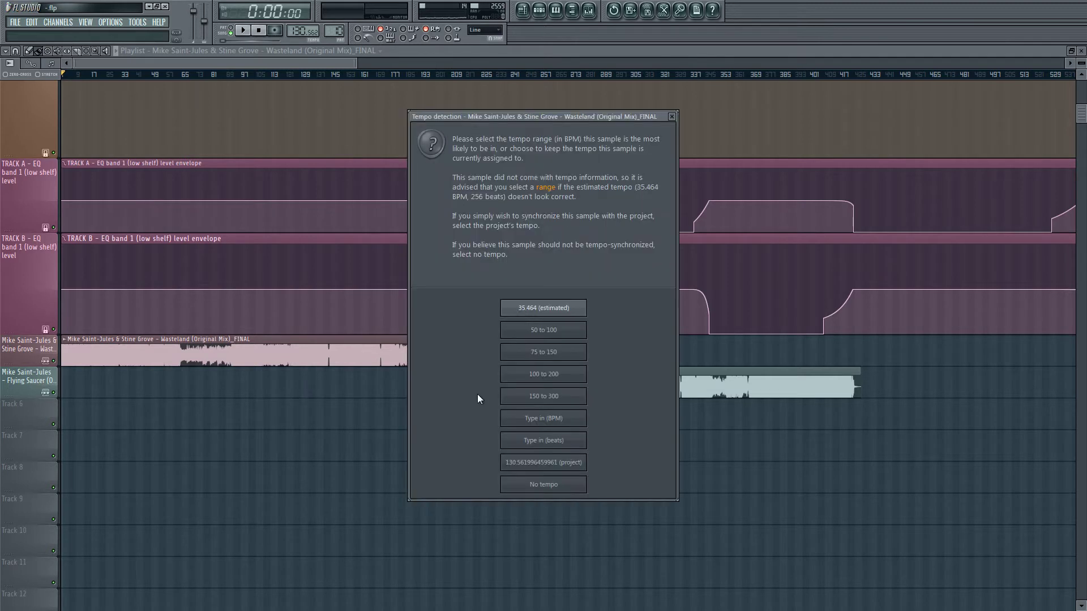
left_click(542, 357)
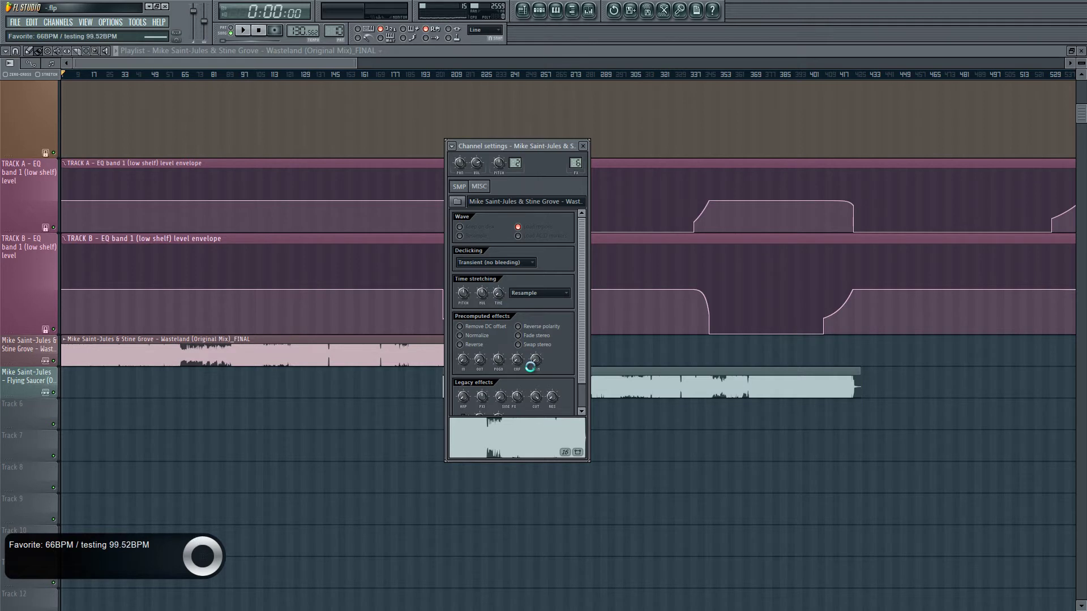
left_click(375, 351)
- Try raising the first point of the tempo envelope to about 145 BPM, and undo the change
scroll(376, 295, "up", 3)
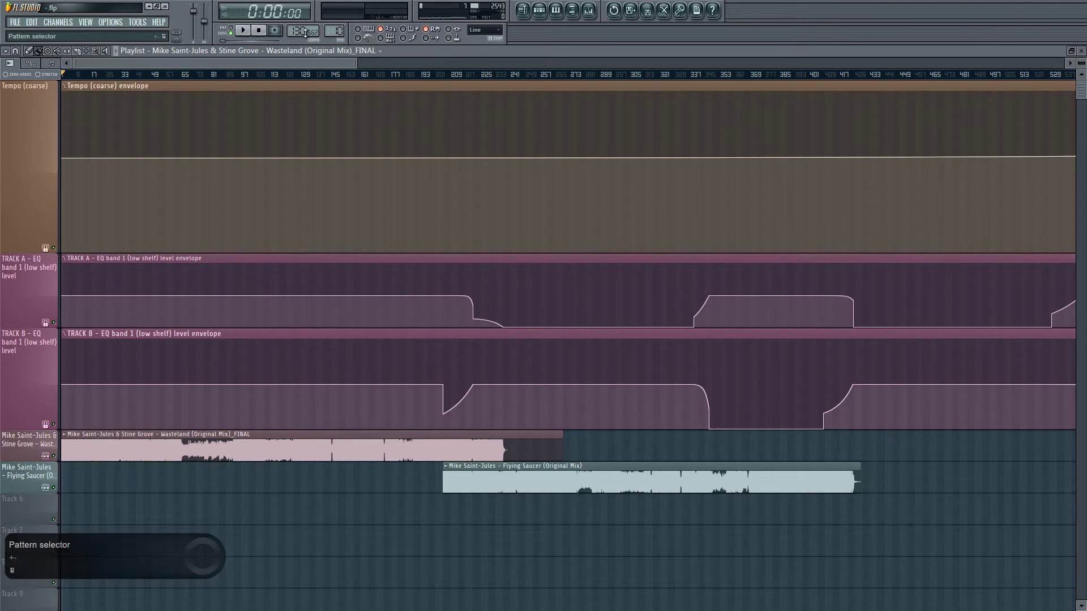
scroll(296, 311, "down", 3)
scroll(300, 284, "up", 3)
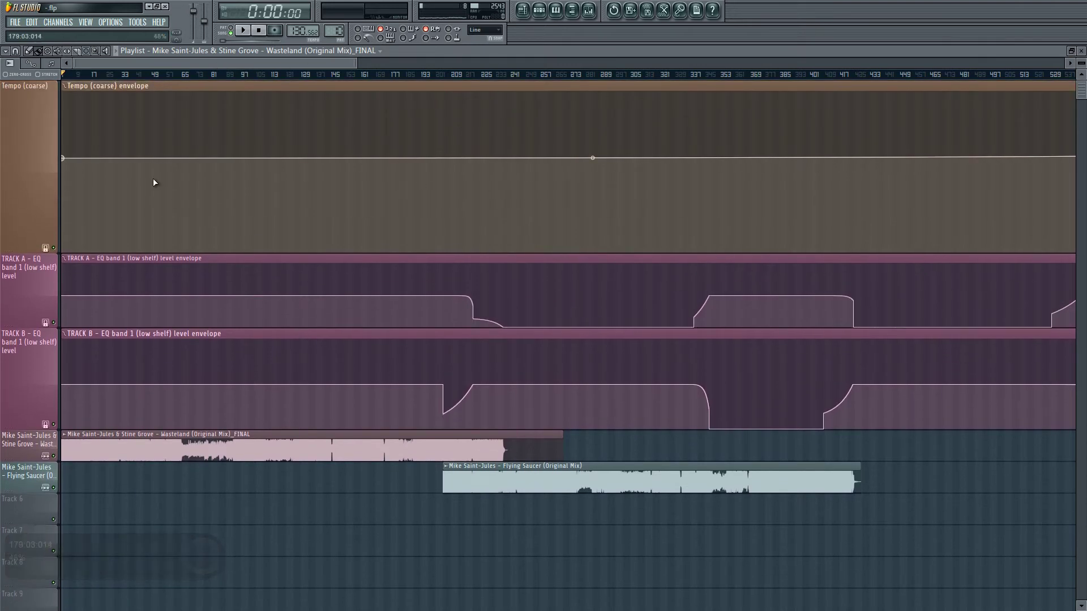
left_click_drag(63, 157, 64, 138)
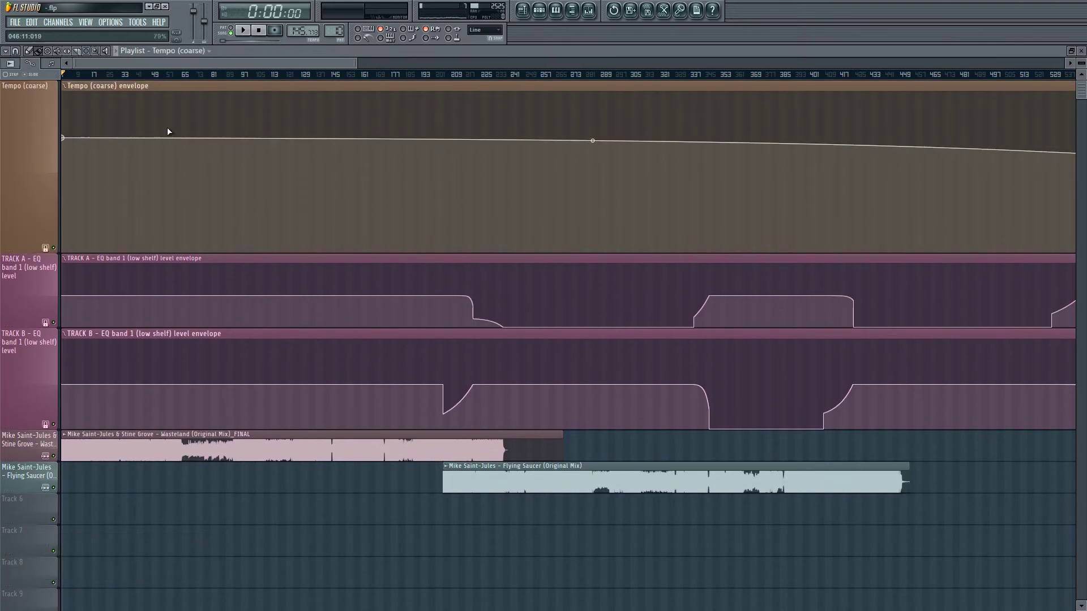
key("ctrl+z")
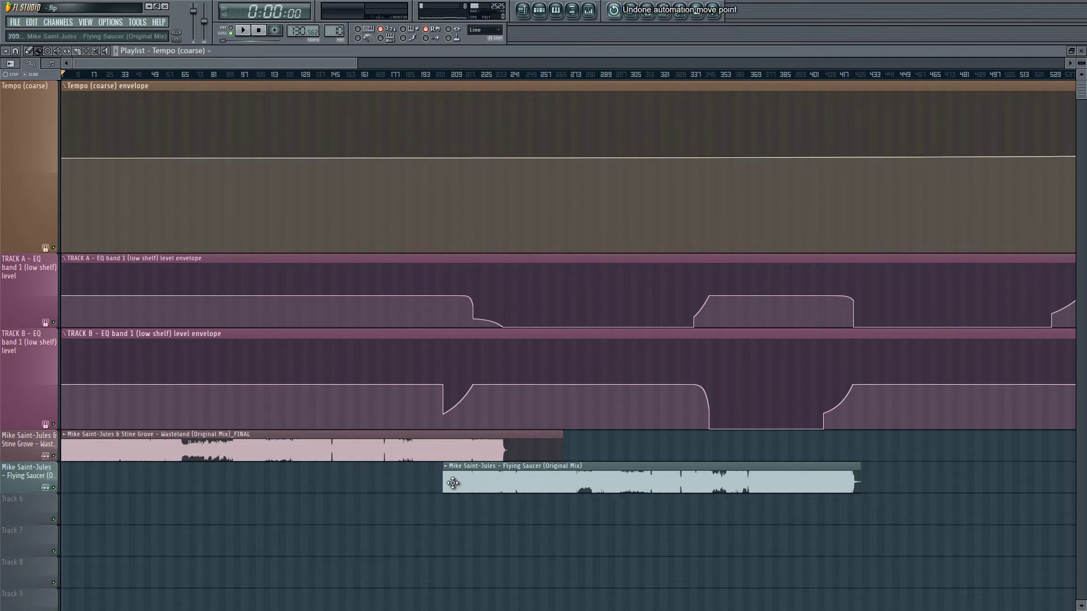
- Autodetect the tempo of the Flying Saucer clip for time stretching, using the 75 to 150 BPM range
scroll(419, 461, "down", 1)
scroll(416, 458, "down", 3)
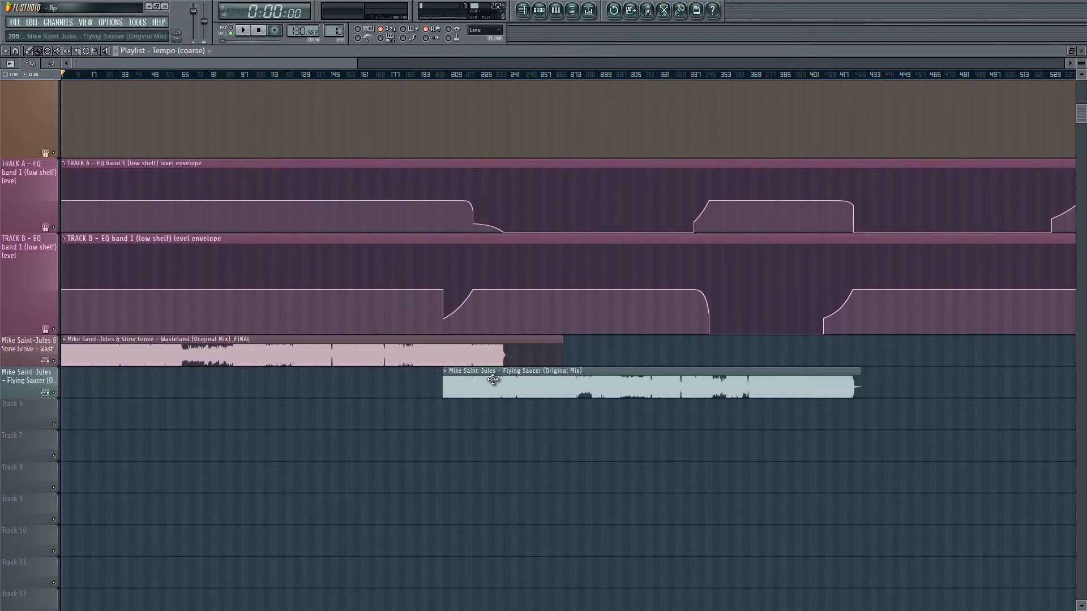
double_click(492, 379)
right_click(498, 293)
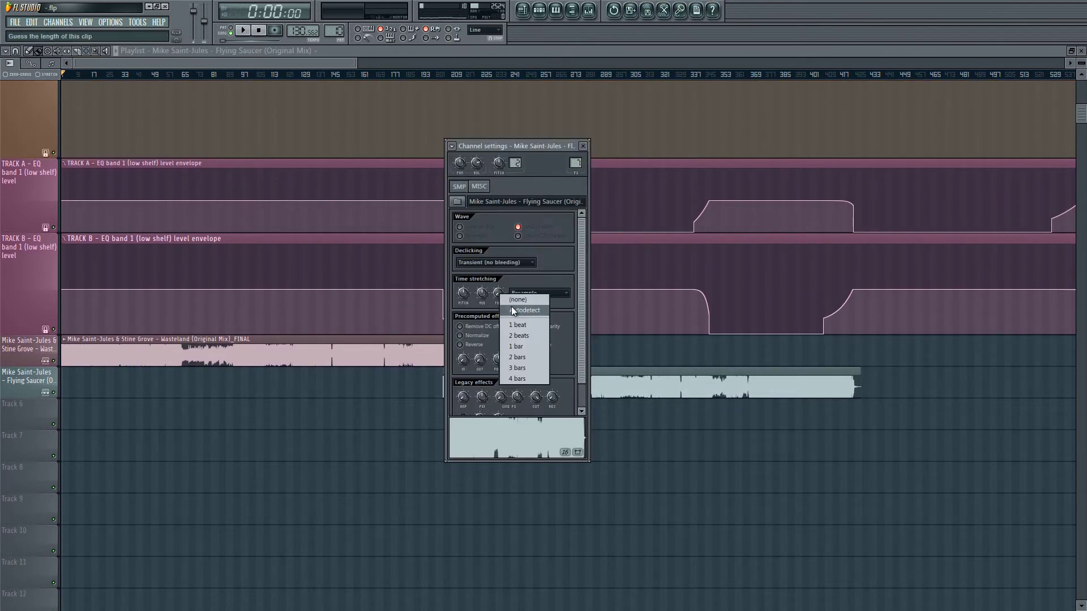
left_click(512, 307)
left_click(542, 354)
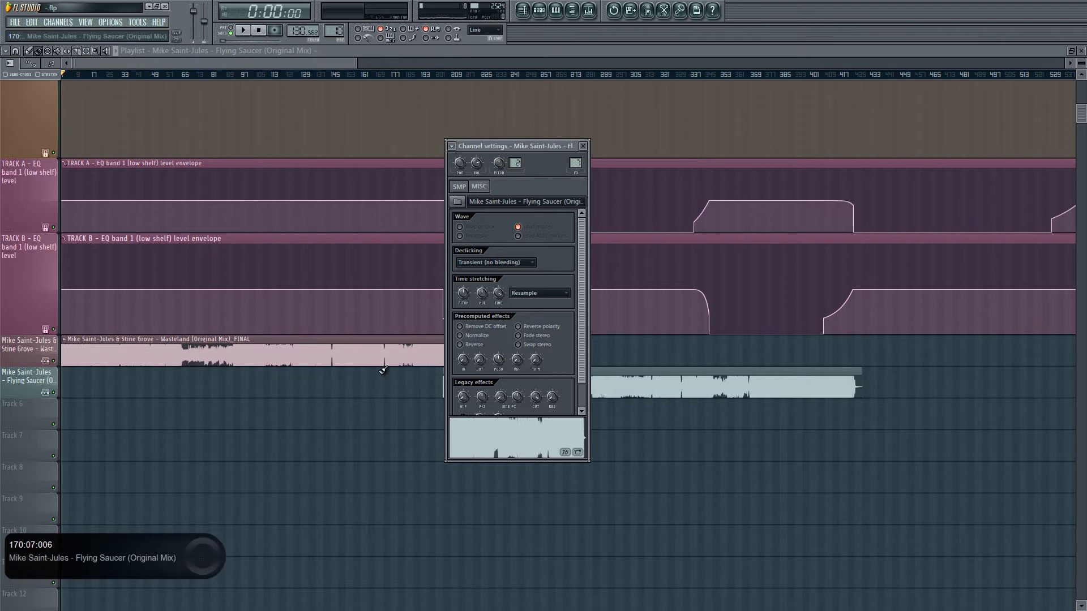
left_click(363, 353)
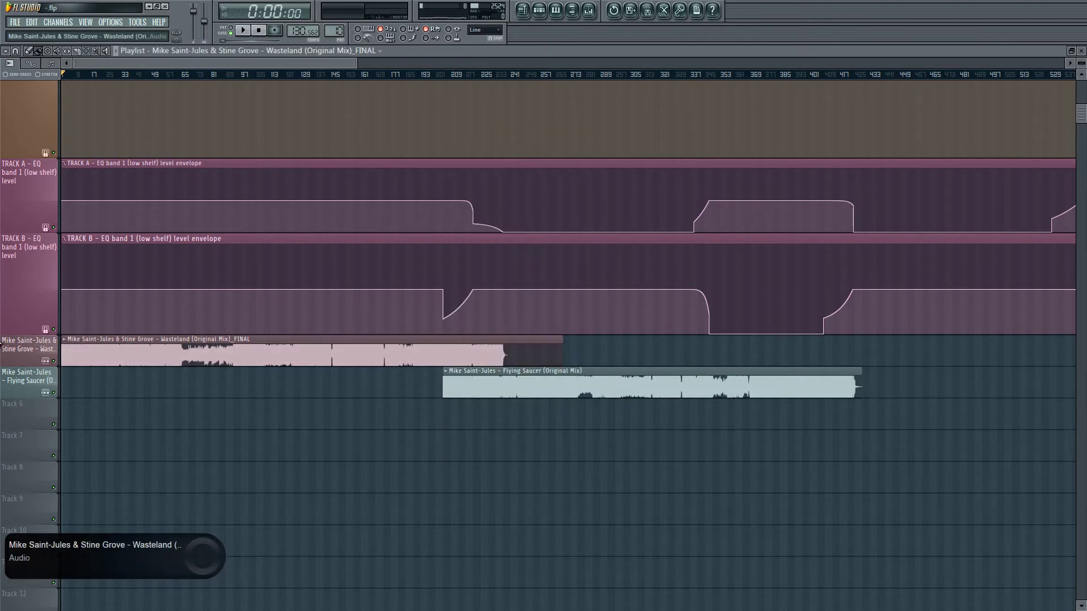
- Slip the audio inside the Wasteland clip earlier so its first beat lines up with the start of the playlist
scroll(44, 353, "up", 15)
scroll(42, 351, "up", 10)
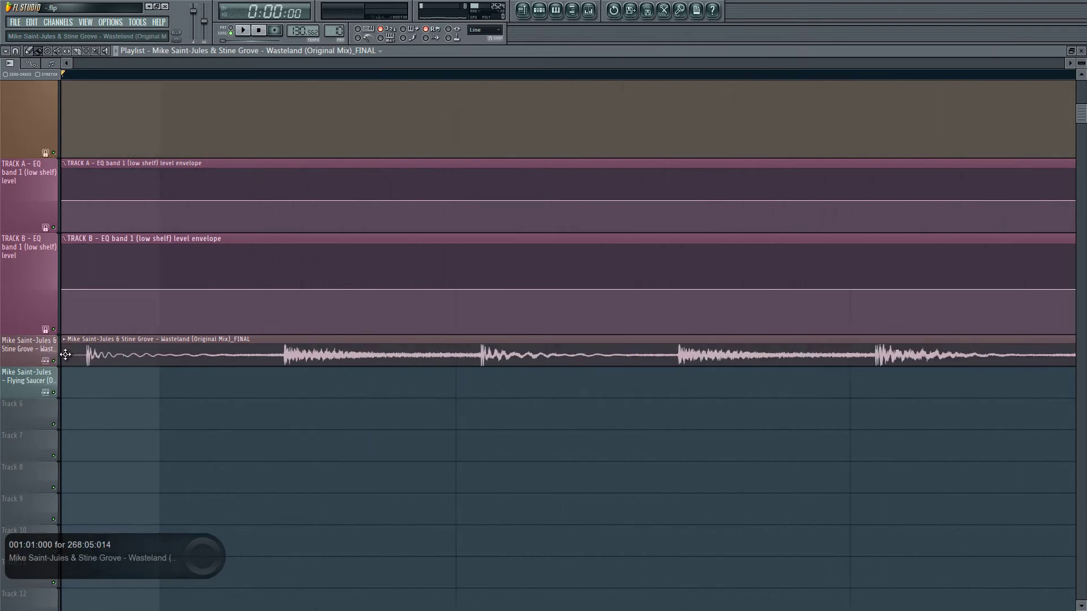
left_click_drag(63, 351, 15, 354)
scroll(91, 328, "down", 20)
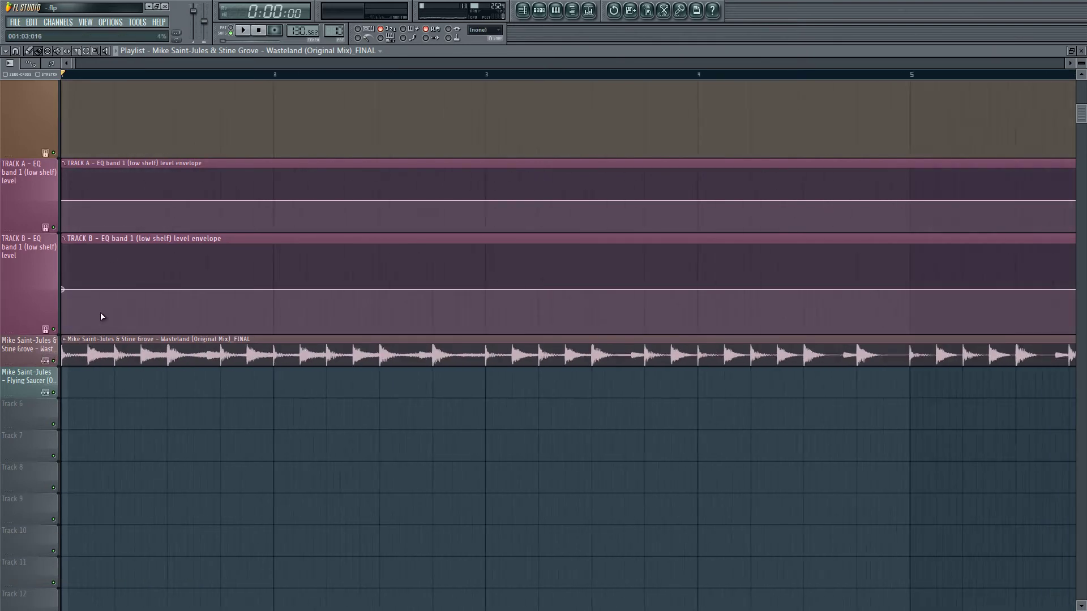
- Play the song from a position further into the Wasteland clip to check its beat alignment
left_click(281, 75)
key("space")
scroll(325, 139, "down", 8)
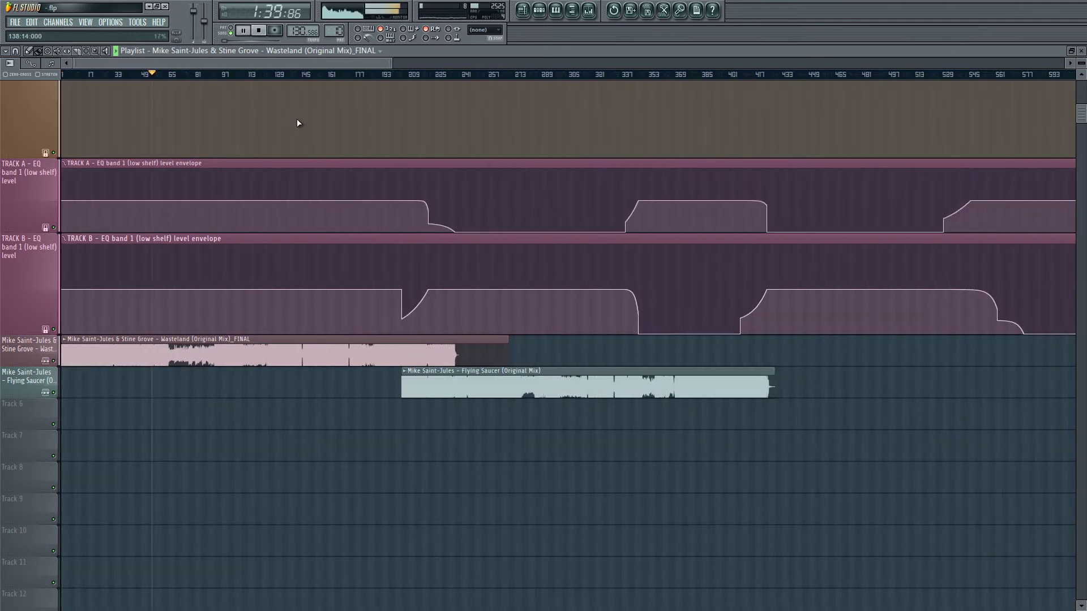
- Audition the song from about bar 150 and from a position inside the Flying Saucer clip
left_click(317, 76)
key("space")
scroll(320, 194, "up", 10)
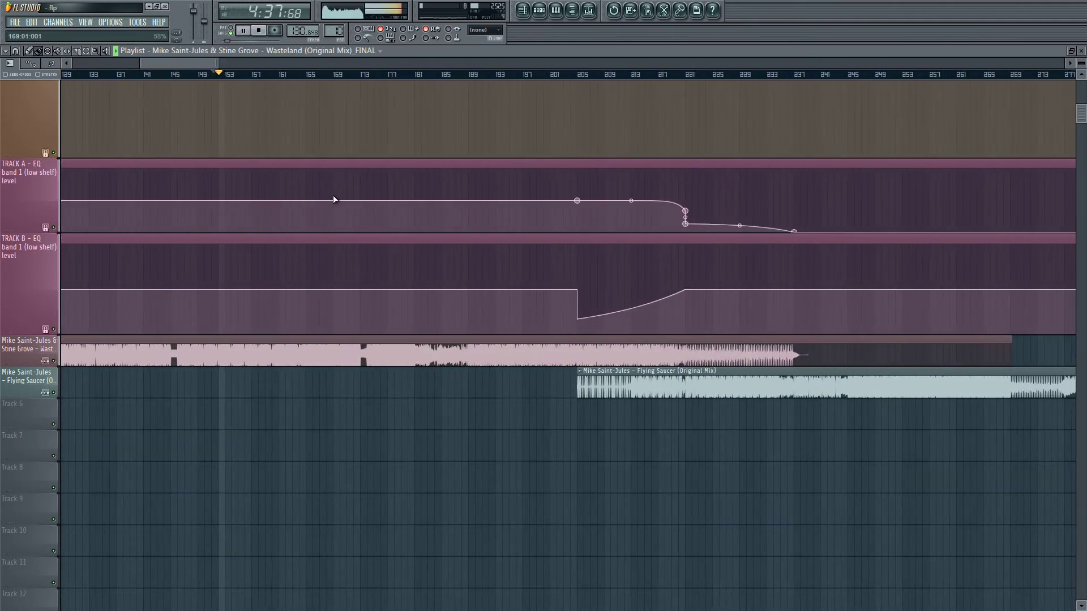
scroll(468, 315, "down", 3)
scroll(597, 288, "down", 4)
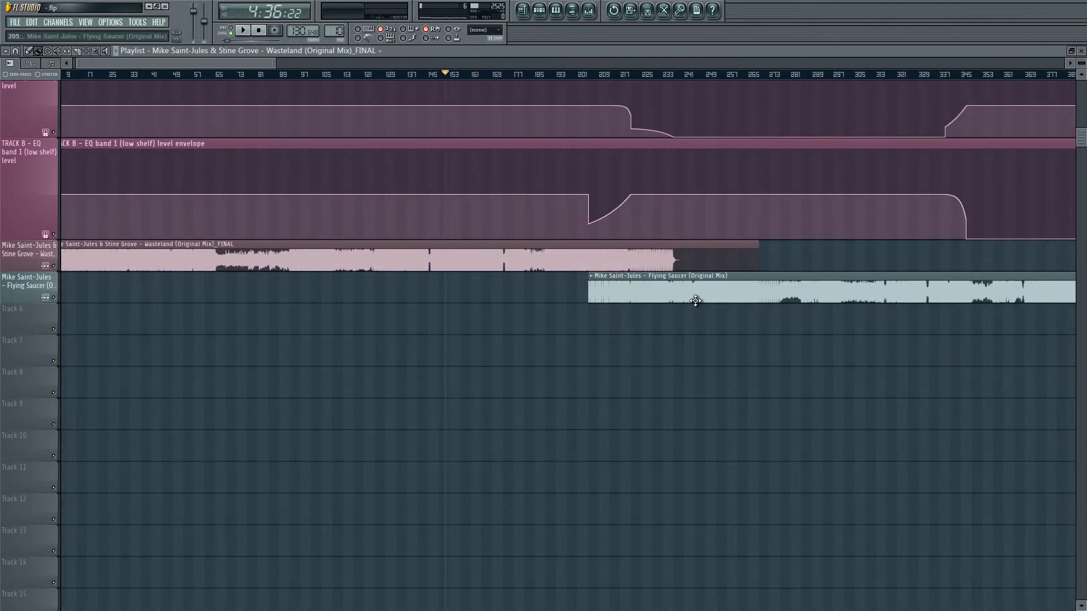
left_click(718, 294)
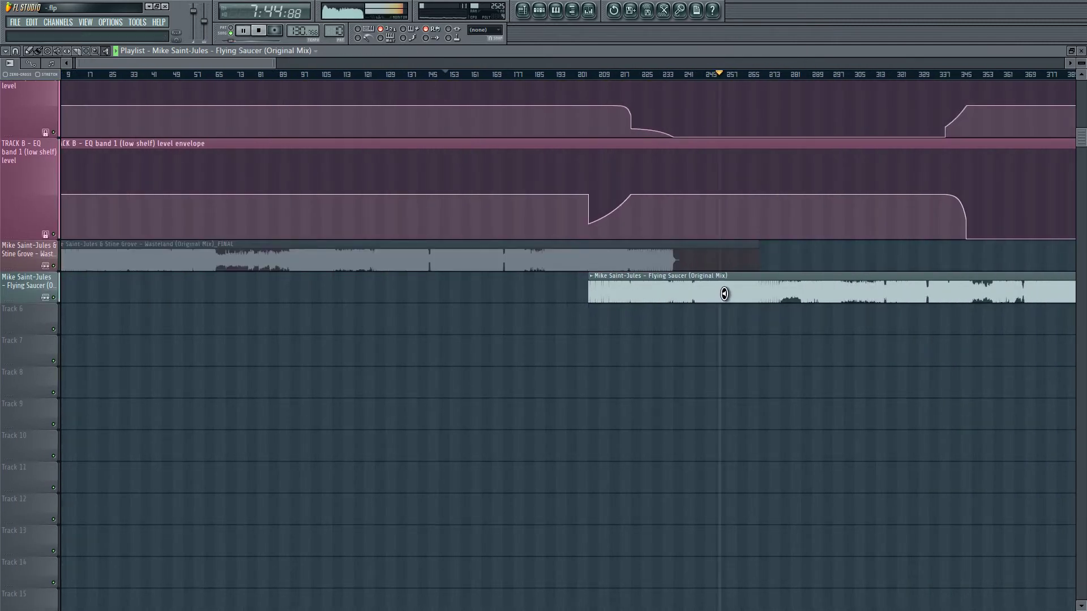
key("space")
- Copy the value of the TRACK A low-shelf envelope point at bar 205, and move that point back to about bar 192
scroll(475, 281, "up", 4)
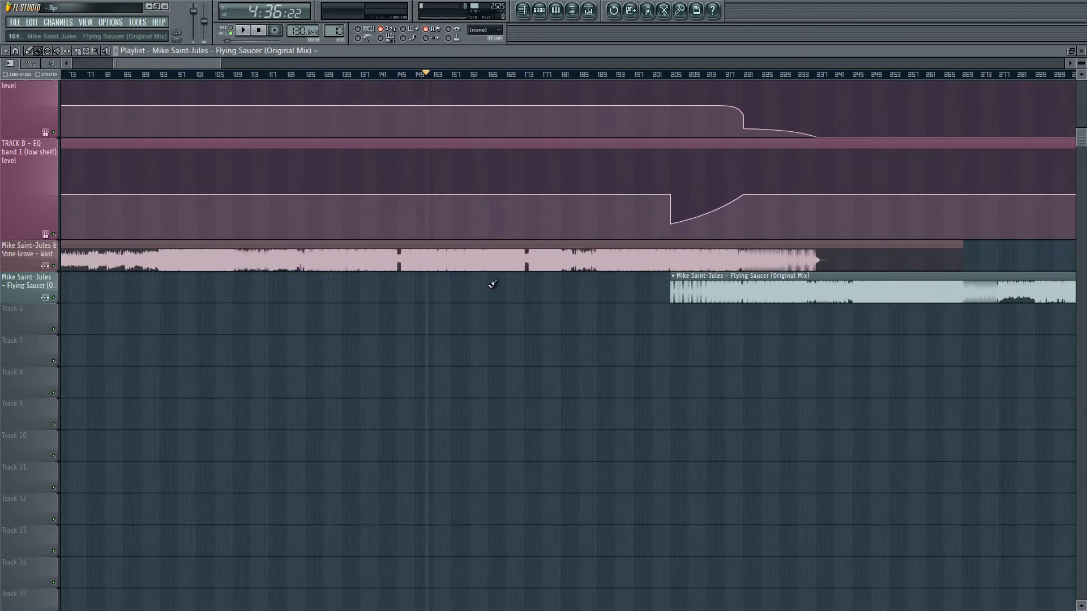
scroll(495, 284, "up", 3)
scroll(434, 210, "up", 1)
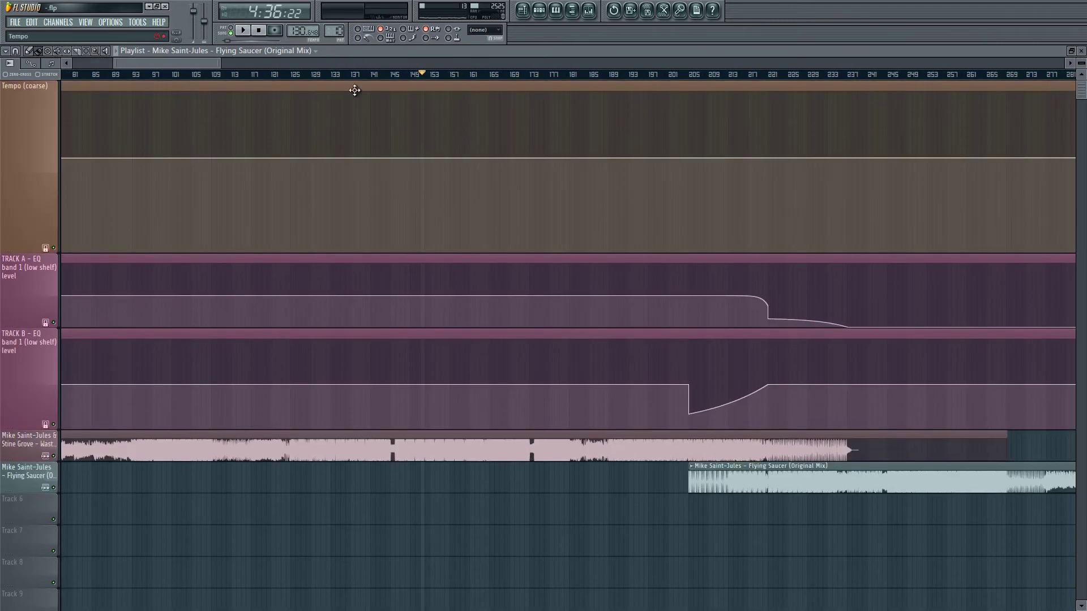
scroll(702, 340, "down", 2)
scroll(709, 349, "up", 4)
scroll(498, 325, "down", 2)
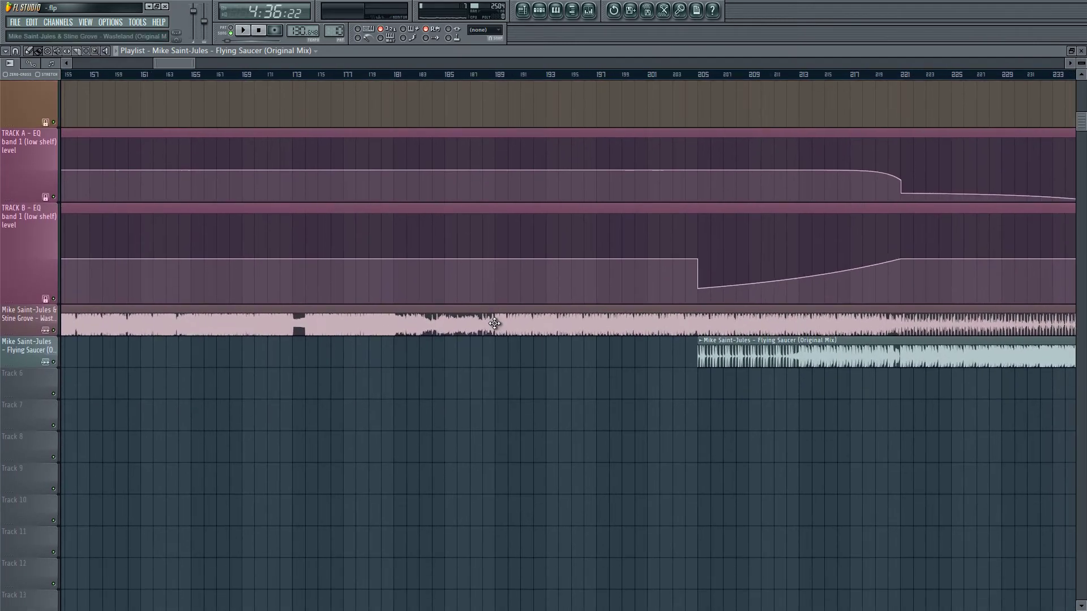
scroll(478, 266, "down", 3)
scroll(527, 268, "up", 2)
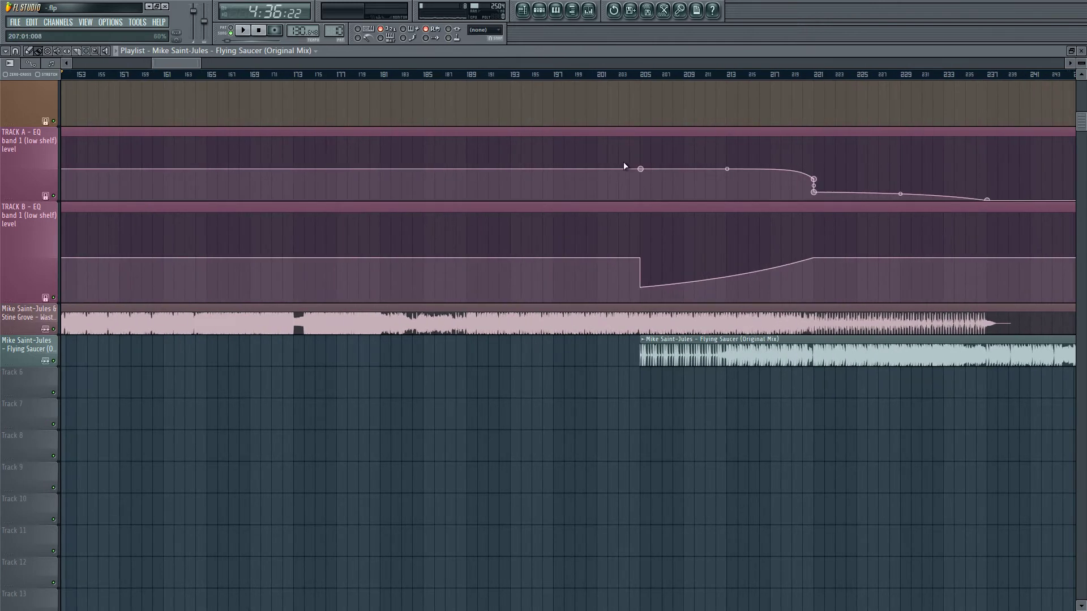
right_click(641, 169)
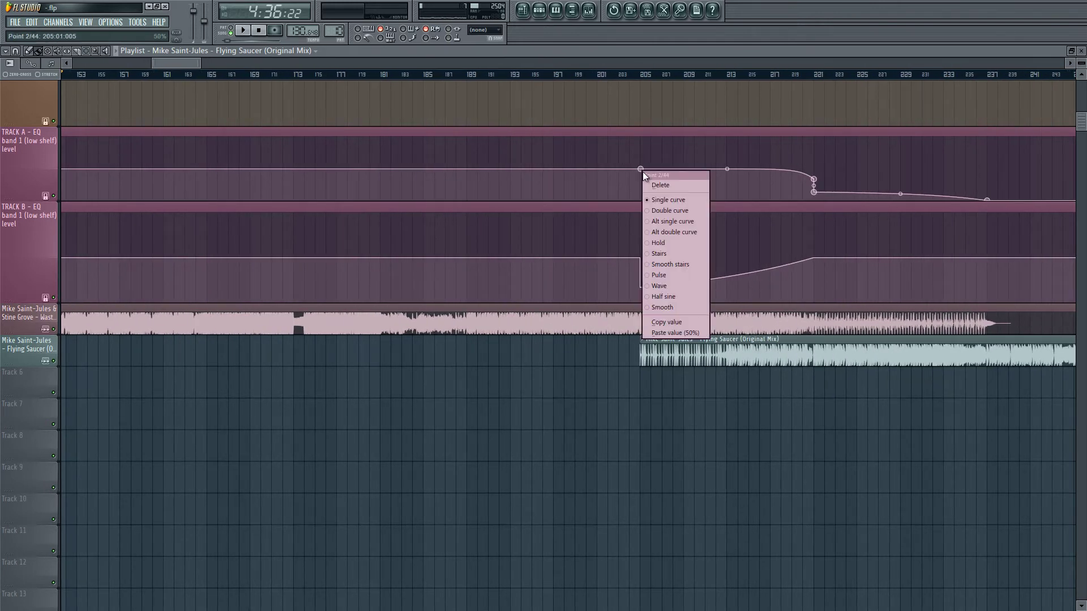
left_click(677, 321)
scroll(645, 170, "up", 2)
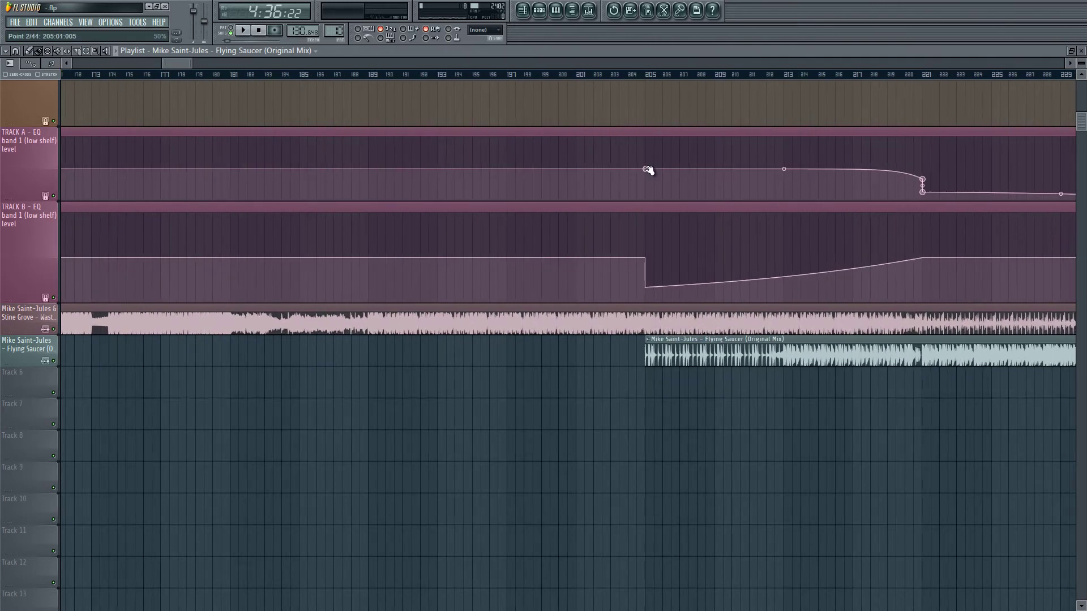
left_click_drag(646, 169, 419, 172)
scroll(285, 107, "down", 3)
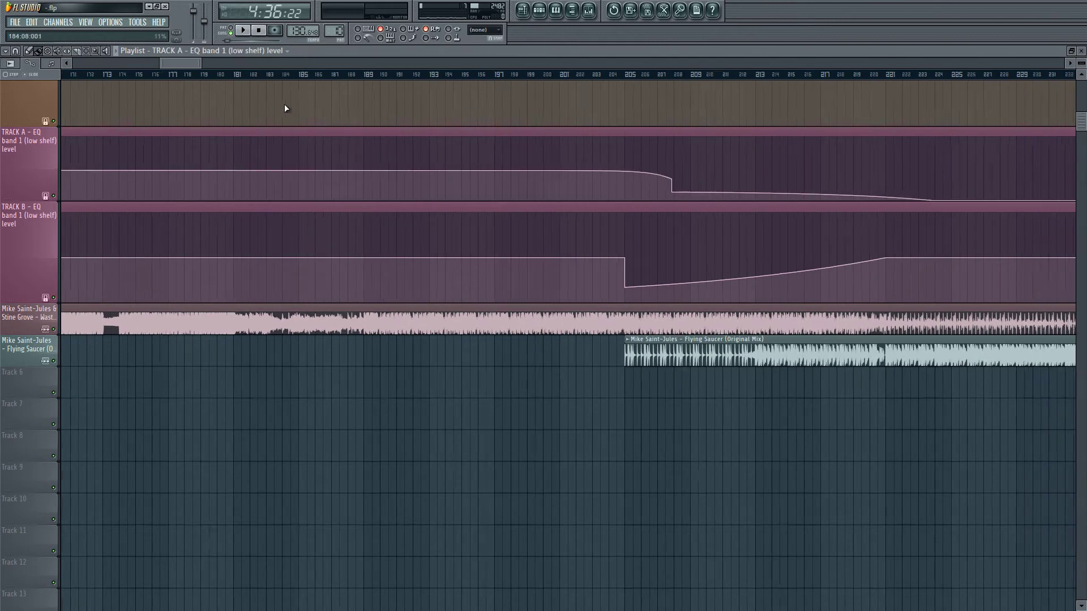
- Play from about bar 187 and examine where the Wasteland clip's beat comes in around bar 189
left_click(320, 79)
scroll(341, 144, "up", 2)
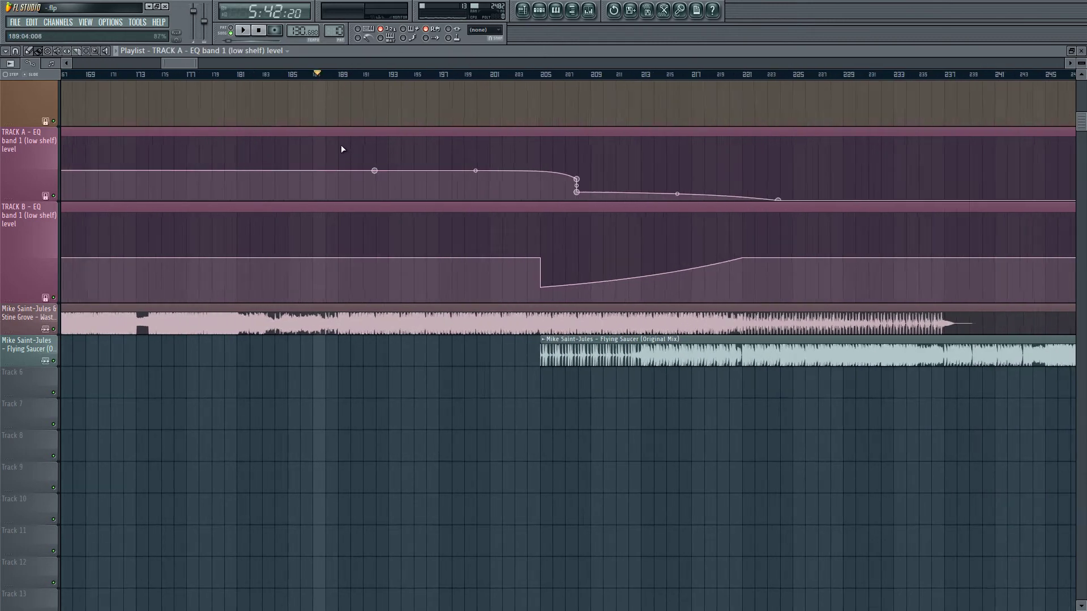
key("space")
scroll(338, 171, "up", 5)
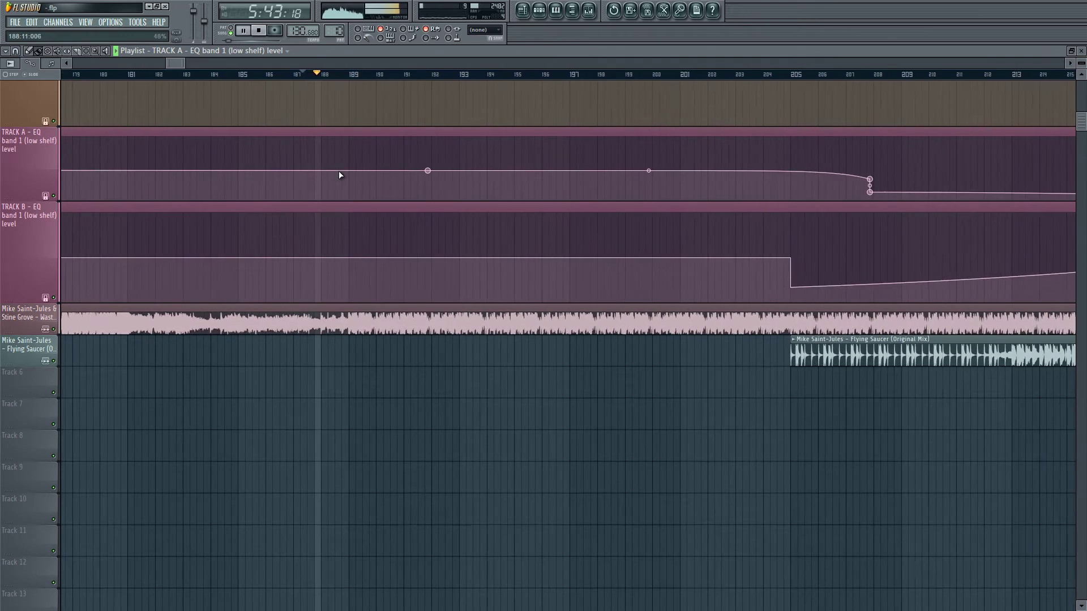
scroll(317, 304, "up", 2)
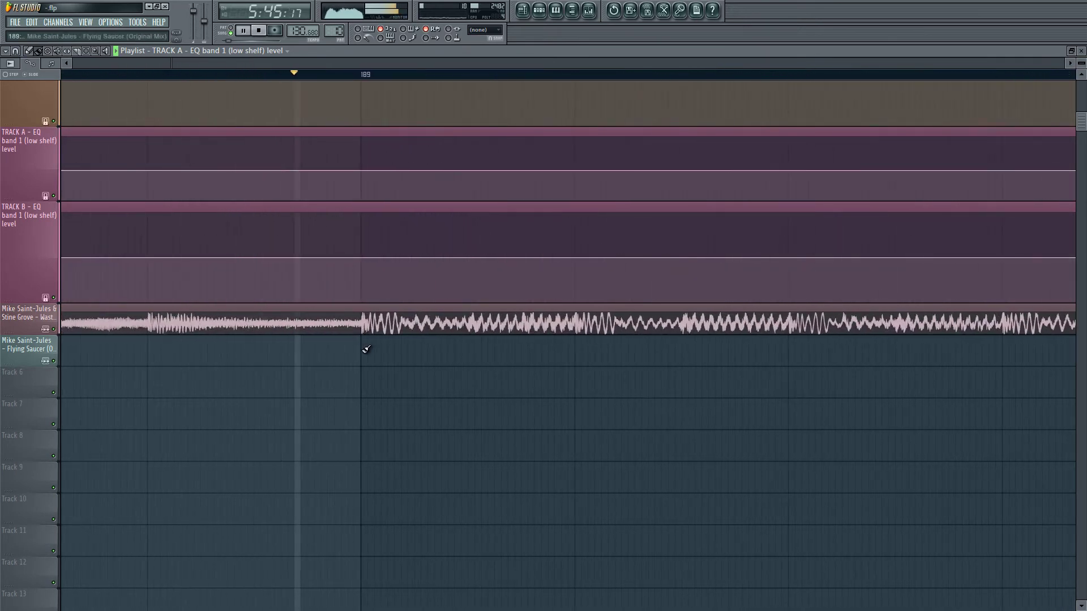
key("space")
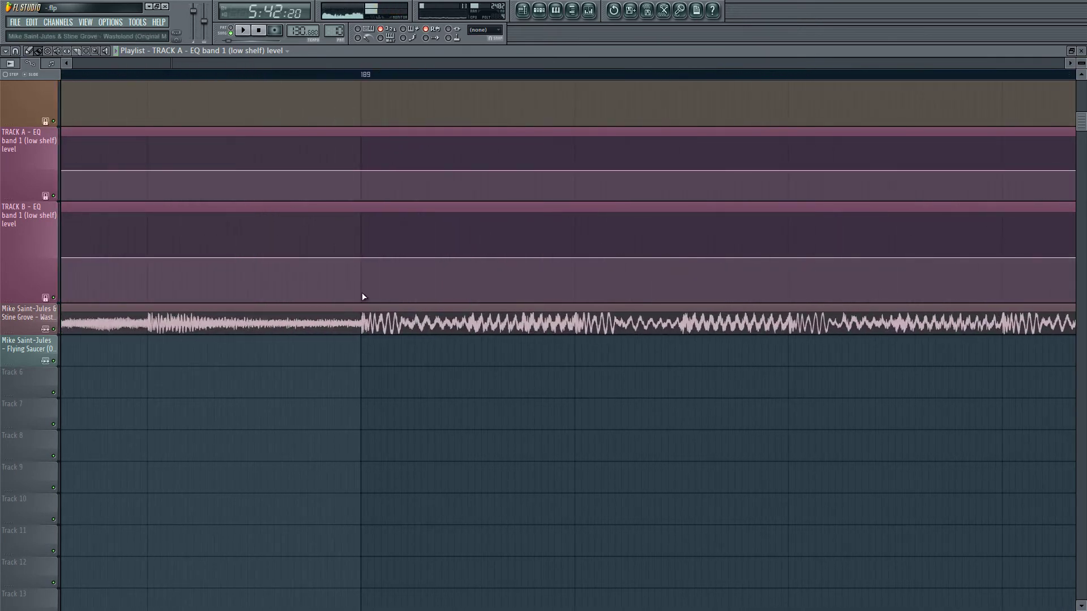
left_click(357, 327)
scroll(319, 285, "down", 3)
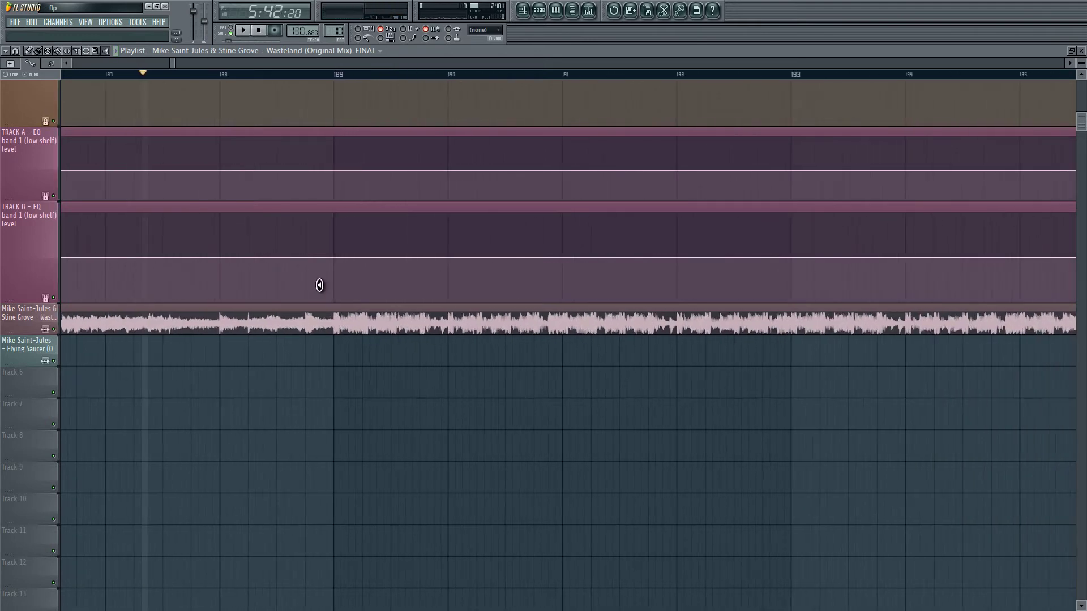
scroll(359, 249, "down", 3)
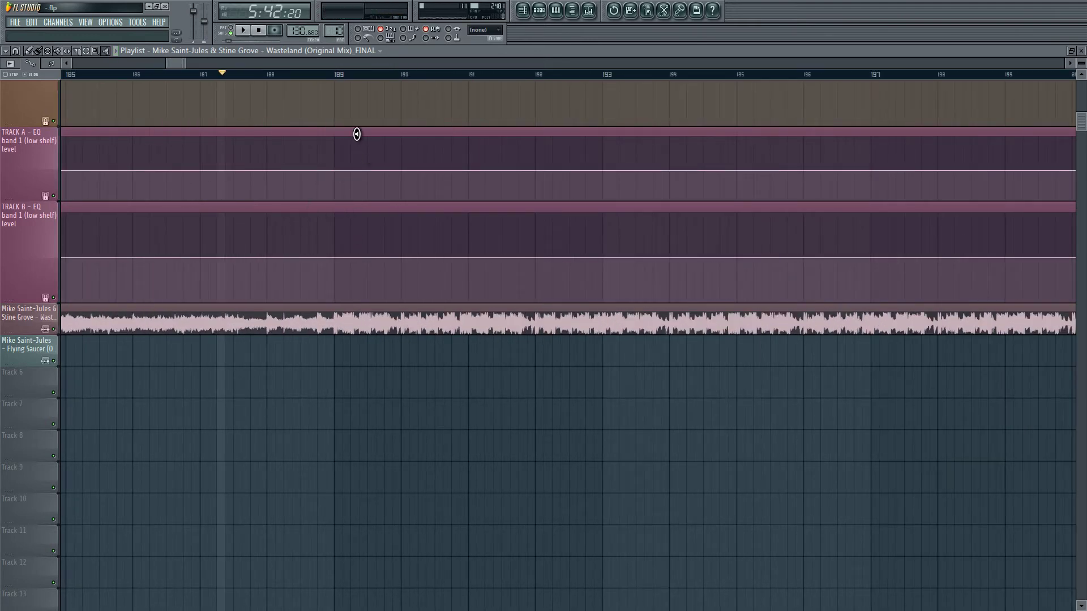
scroll(399, 239, "down", 4)
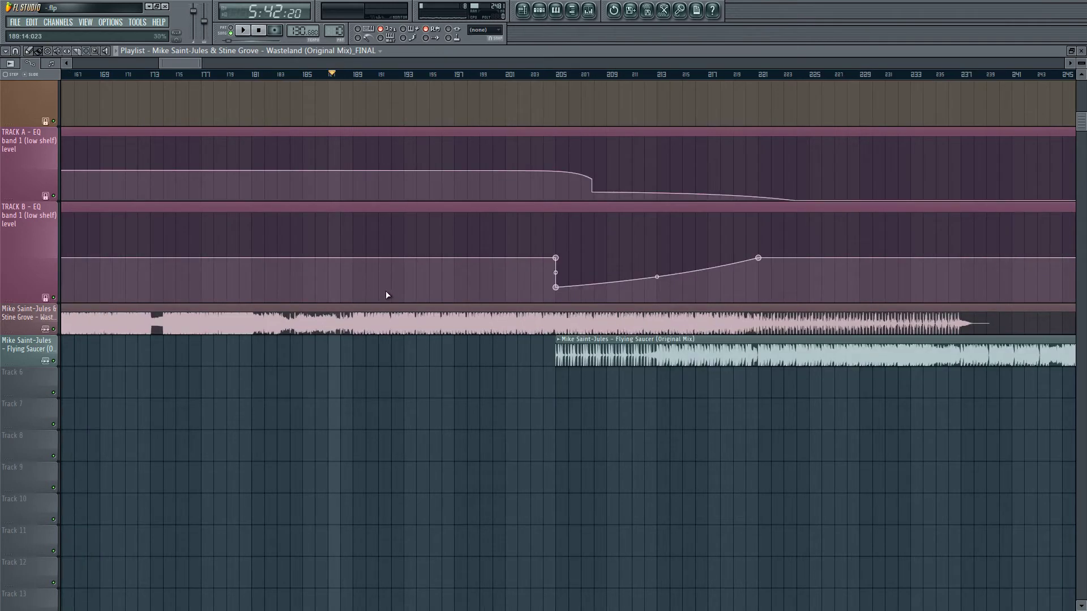
- Move the TRACK A low-shelf envelope point to bar 189 and paste the copied 50% value onto it
scroll(514, 184, "up", 5)
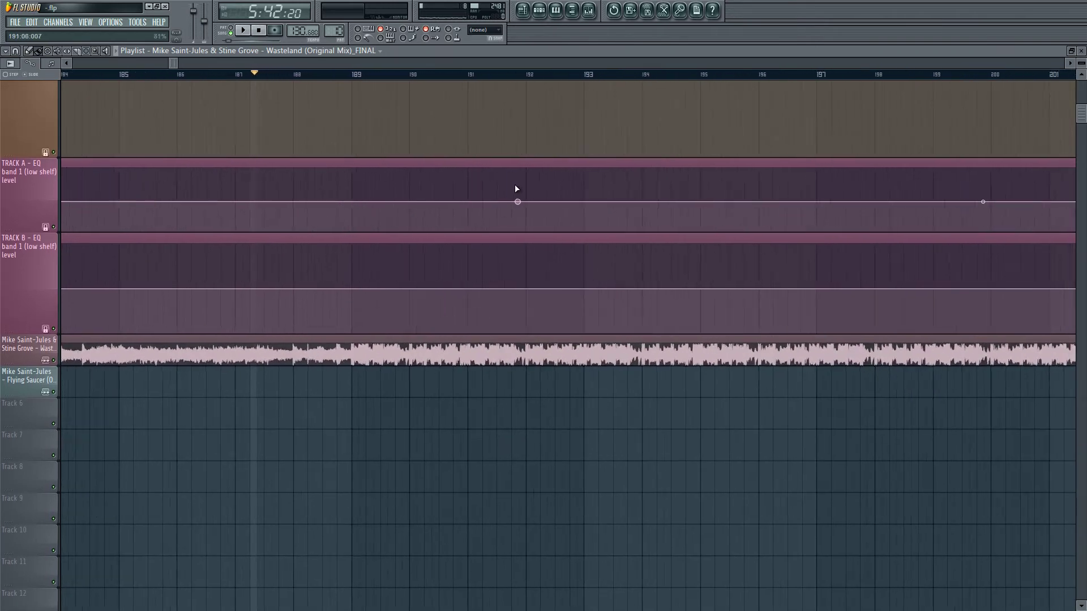
scroll(518, 192, "up", 1)
left_click_drag(526, 202, 348, 201)
scroll(352, 213, "up", 6)
scroll(359, 205, "up", 4)
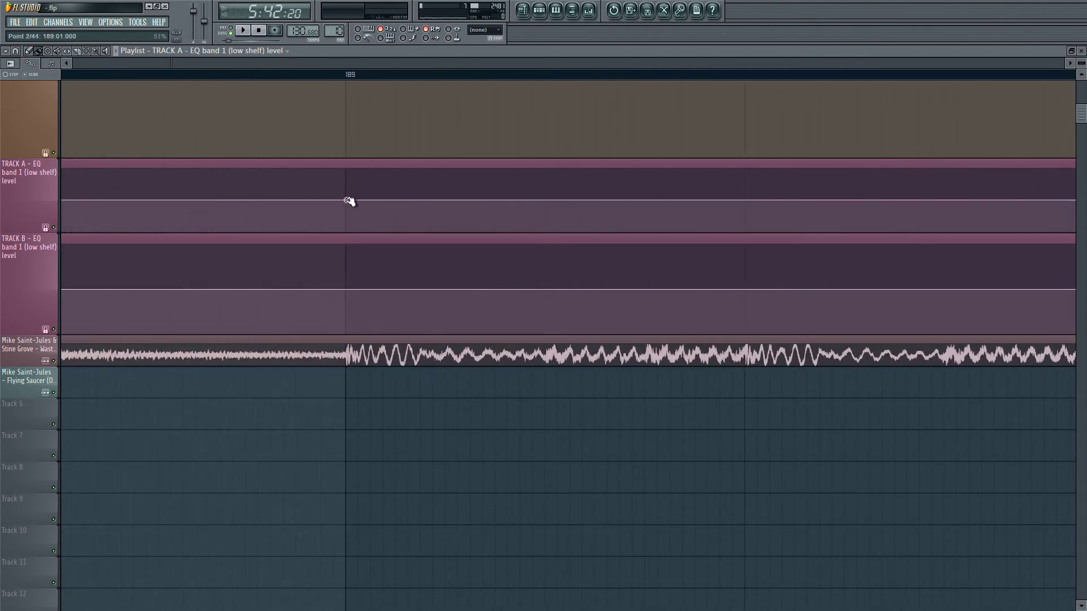
right_click(348, 202)
left_click(378, 364)
scroll(246, 203, "down", 8)
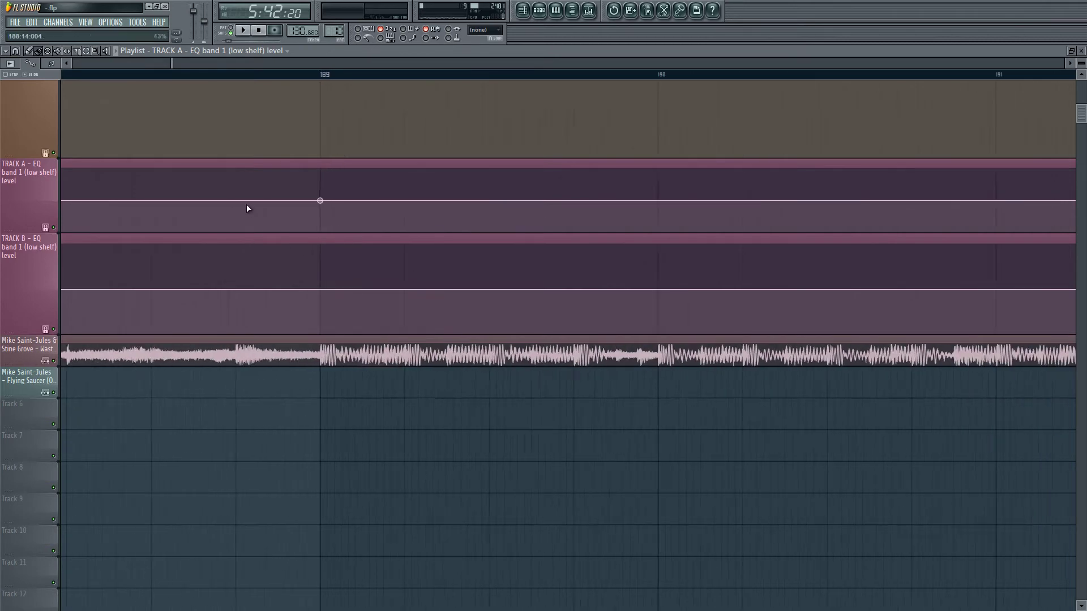
- Move the upper point of the TRACK B low-shelf envelope's drop from bar 205 to bar 189 and paste the copied value onto it
scroll(232, 210, "down", 5)
scroll(325, 255, "up", 2)
scroll(168, 308, "up", 2)
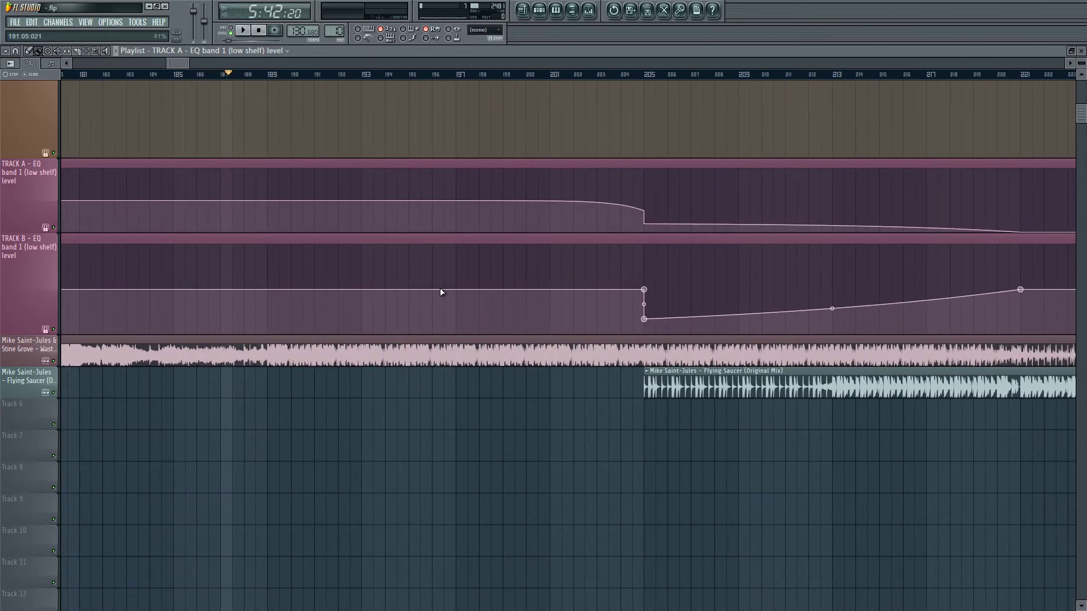
left_click_drag(648, 291, 269, 298)
scroll(271, 294, "up", 3)
scroll(294, 280, "up", 4)
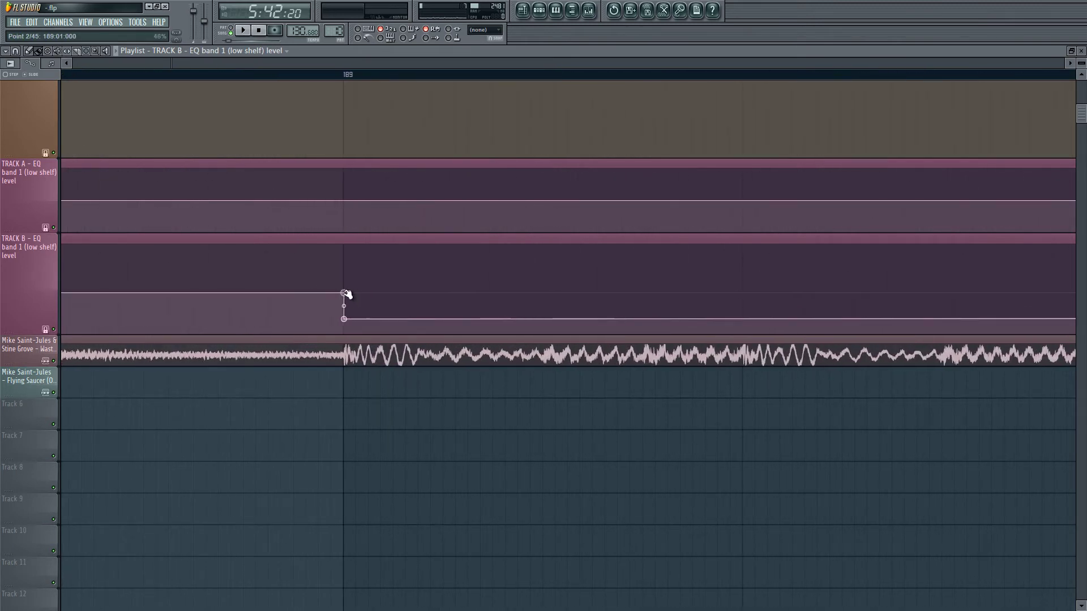
right_click(347, 294)
left_click(359, 419)
scroll(228, 294, "down", 3)
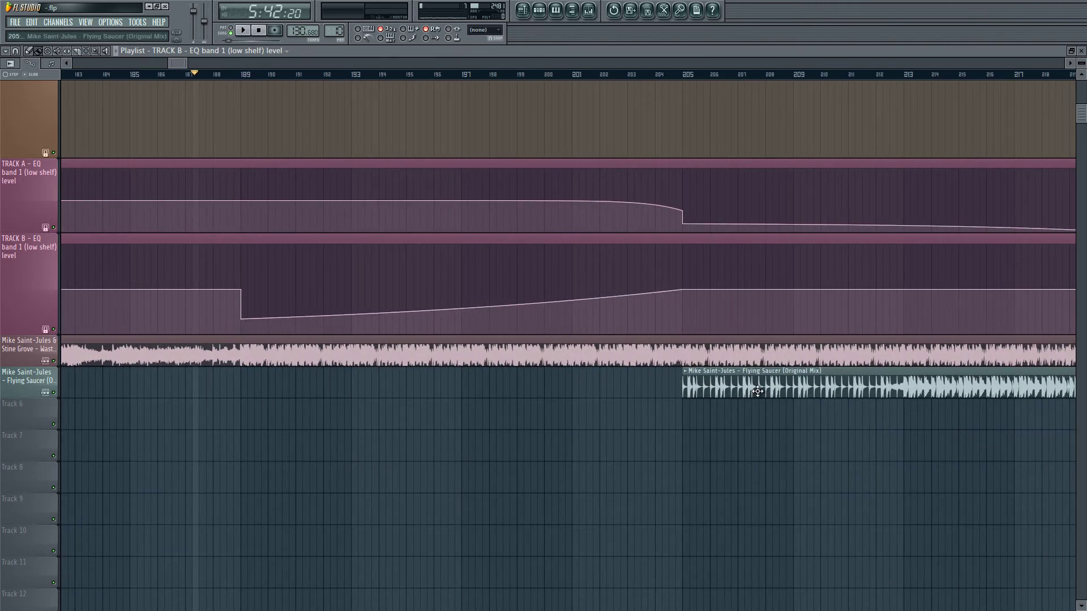
- Move the Flying Saucer clip to bar 189 and nudge it earlier so its first beat lines up with the Wasteland beat
left_click_drag(757, 389, 320, 389)
scroll(365, 347, "up", 3)
scroll(365, 348, "up", 6)
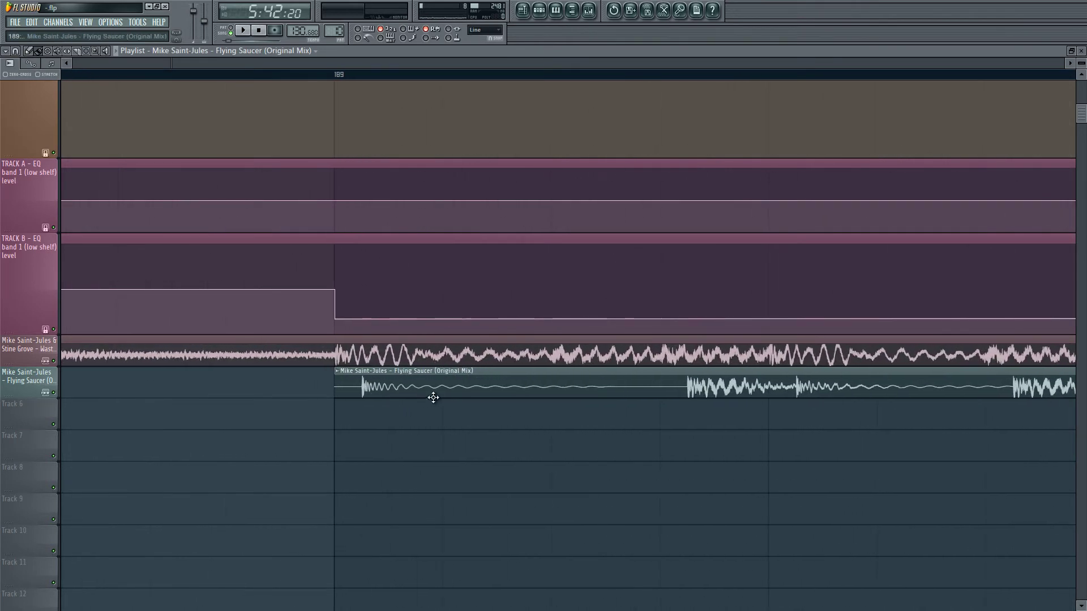
left_click_drag(451, 394, 423, 387)
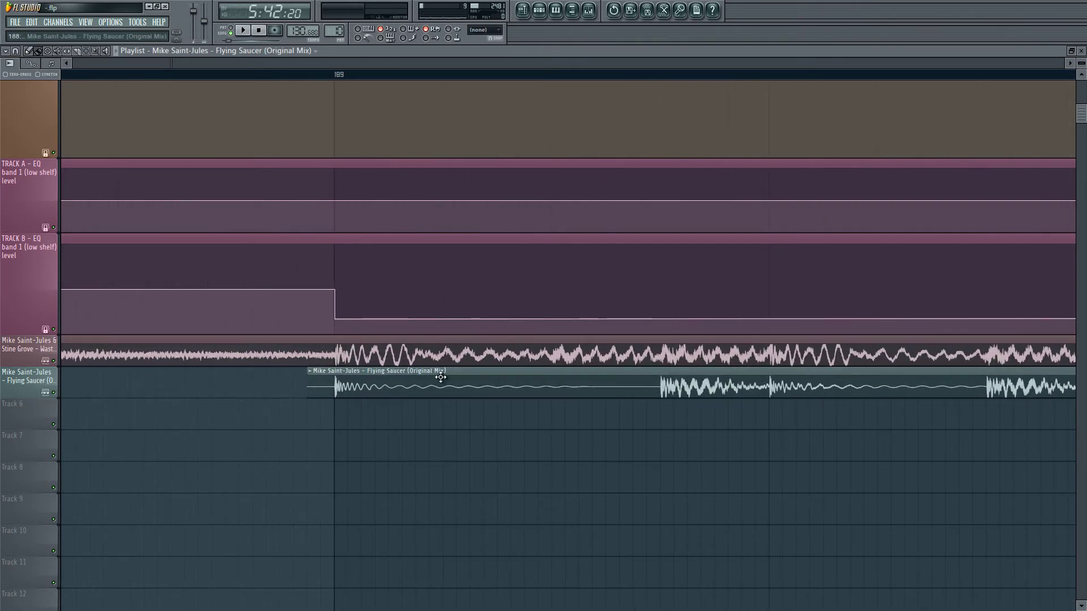
- Audition the Wasteland and Flying Saucer clips from the beat at bar 189 to check their alignment
scroll(329, 373, "down", 2)
left_click(336, 351)
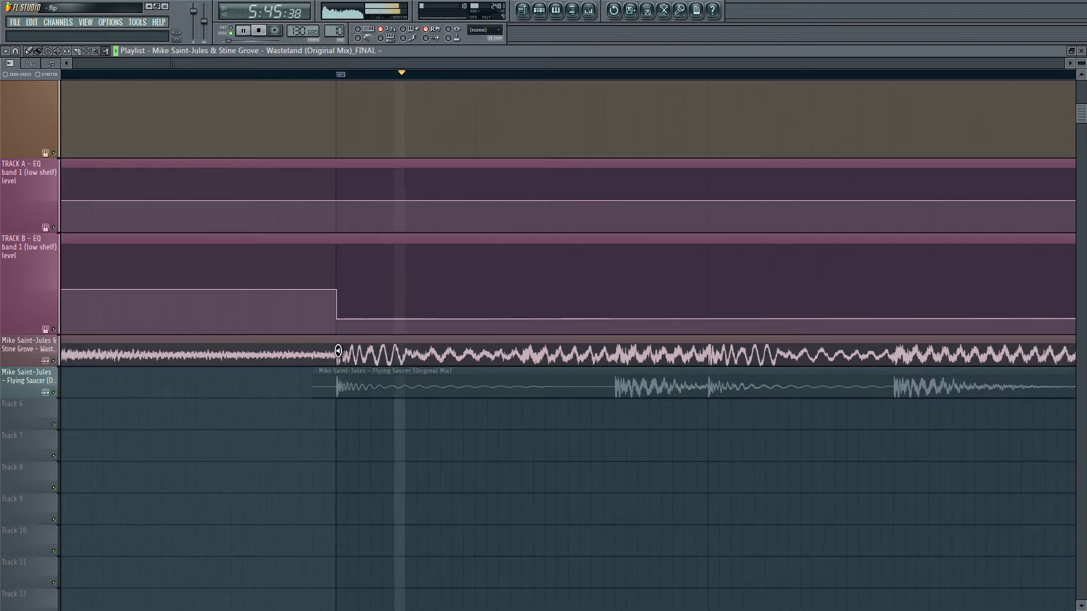
left_click(336, 351)
left_click(335, 384)
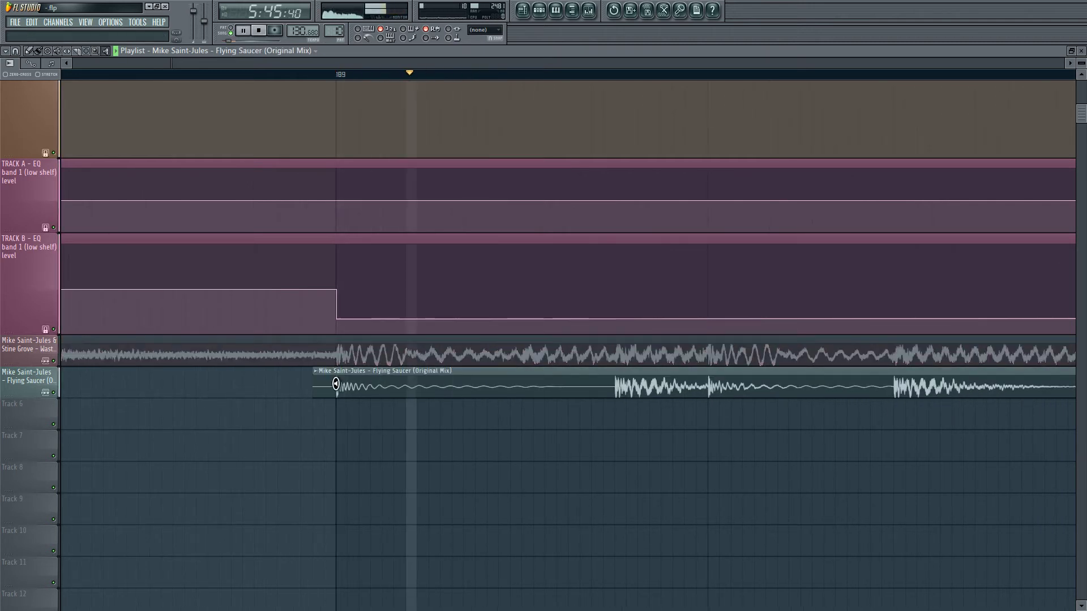
scroll(266, 330, "down", 5)
scroll(266, 330, "down", 4)
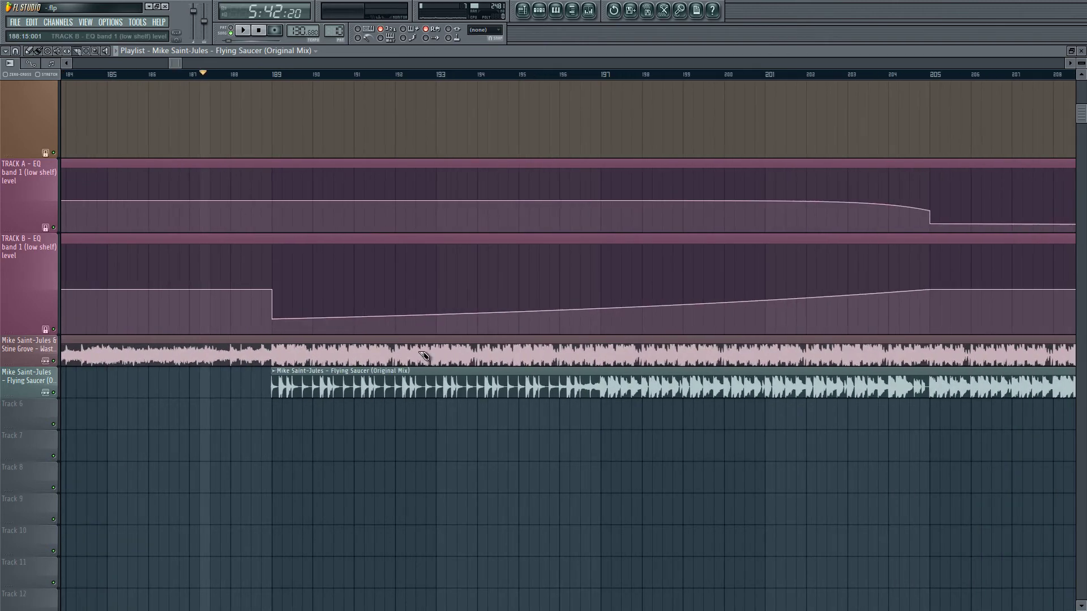
- Try cutting off the Flying Saucer clip's part before bar 205 and moving the rest to bar 189, and undo the changes
scroll(452, 363, "down", 3)
scroll(645, 404, "up", 2)
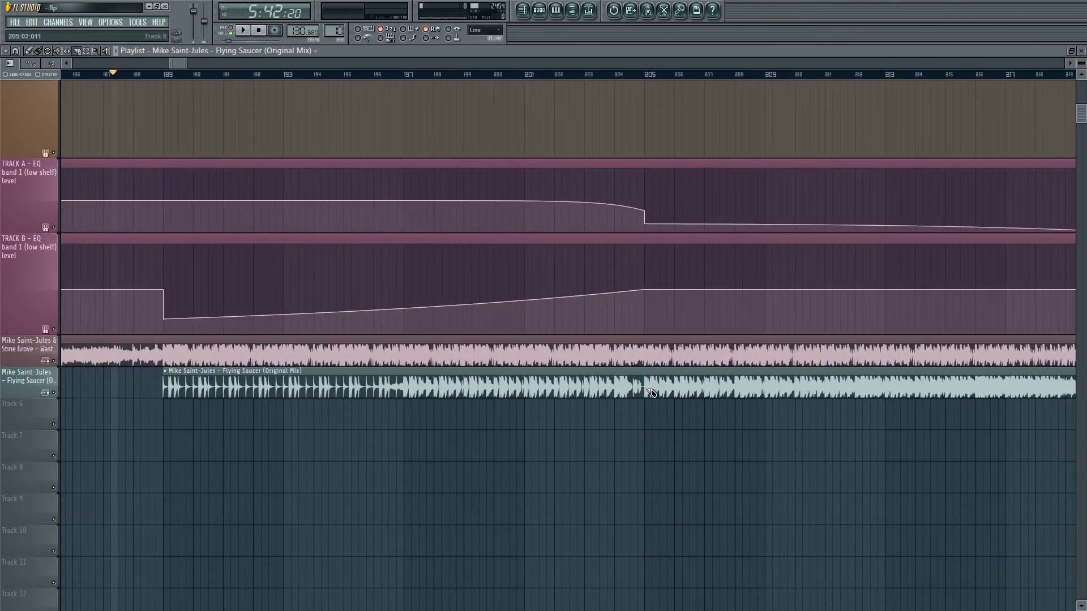
left_click_drag(644, 371, 644, 369)
key("b")
right_click(547, 377)
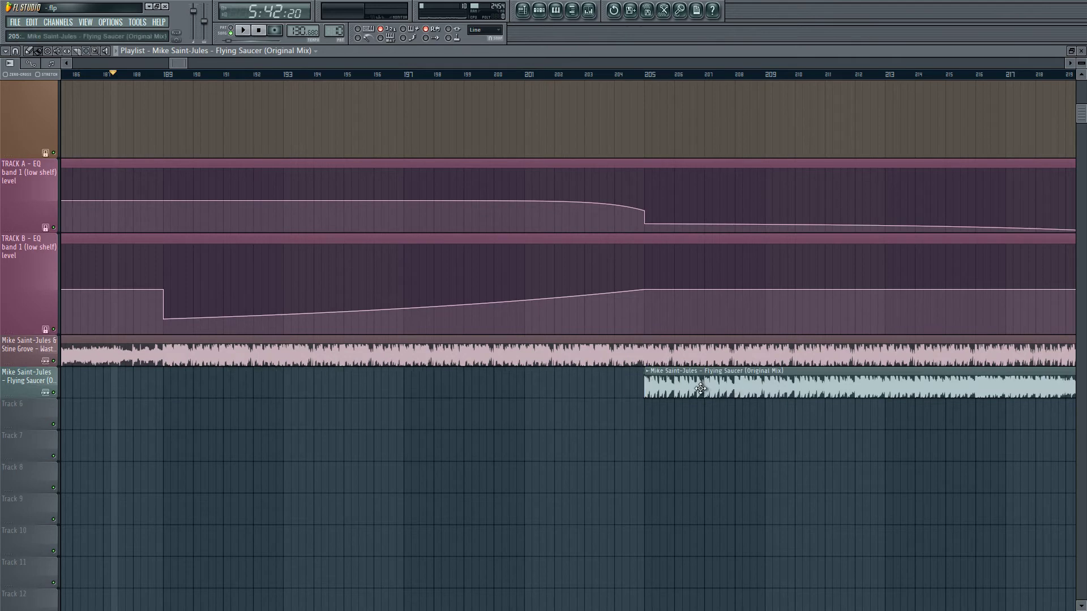
left_click_drag(725, 383, 250, 377)
scroll(294, 371, "down", 2)
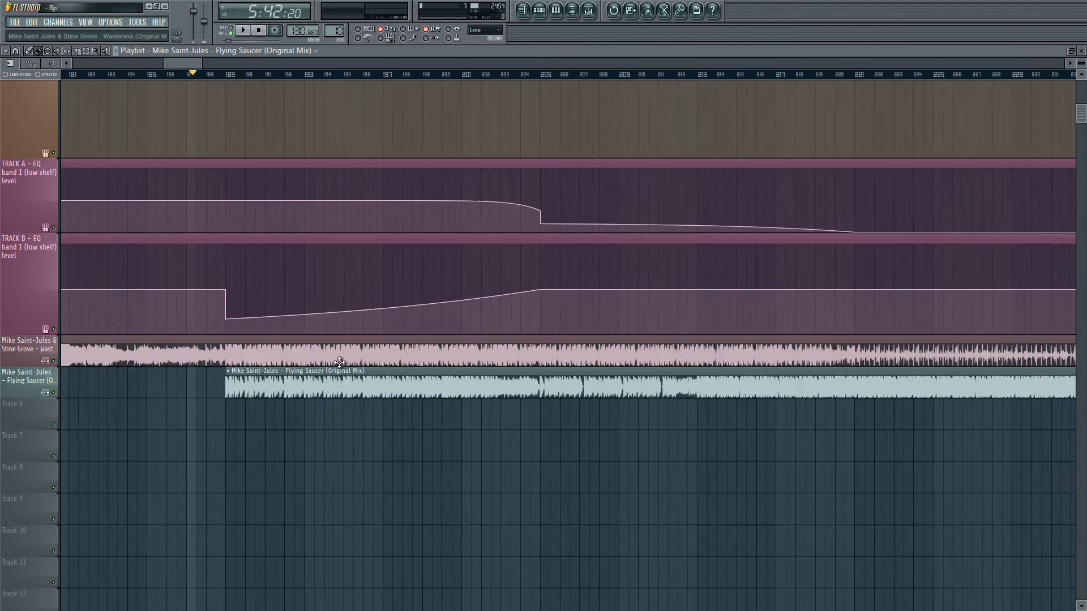
key("ctrl+z")
key("ctrl+z")
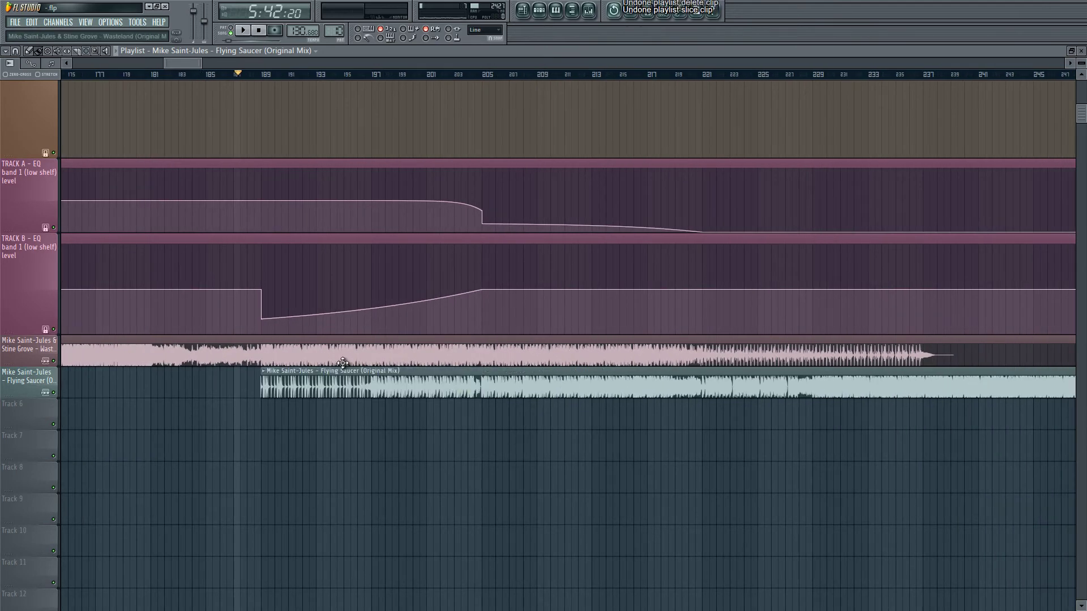
- Play the transition from just before bar 189 to check how the two tracks mix
scroll(226, 249, "up", 1)
scroll(192, 195, "up", 2)
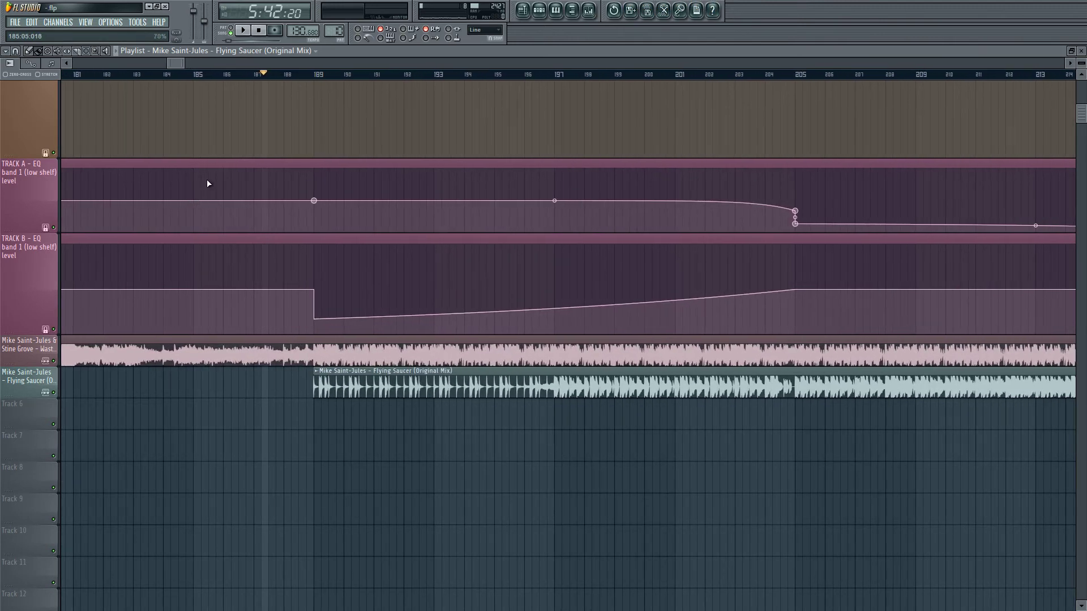
scroll(260, 131, "up", 1)
left_click(300, 80)
key("space")
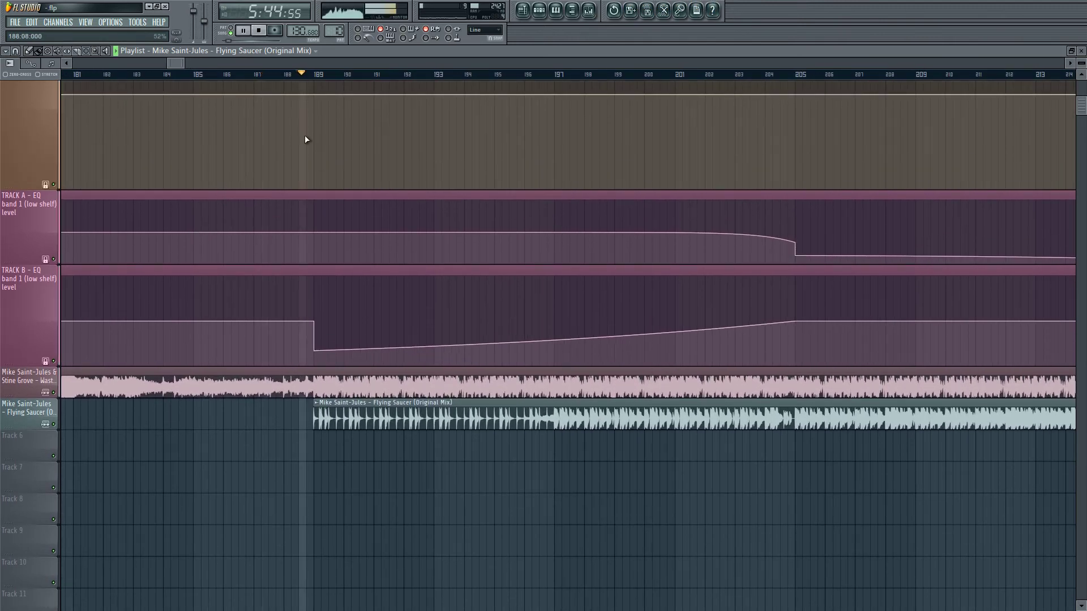
scroll(449, 372, "down", 1)
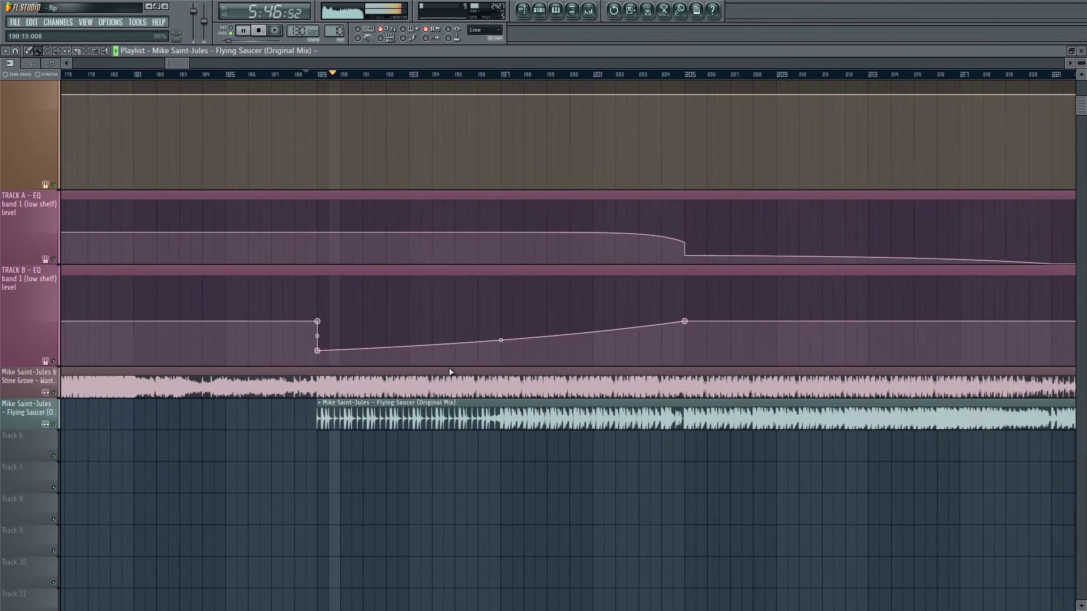
- Keep playing the mix past bar 189, pausing and resuming, to hear the rising TRACK B low-shelf automation
scroll(448, 371, "down", 1)
scroll(548, 338, "down", 3)
scroll(585, 359, "up", 3)
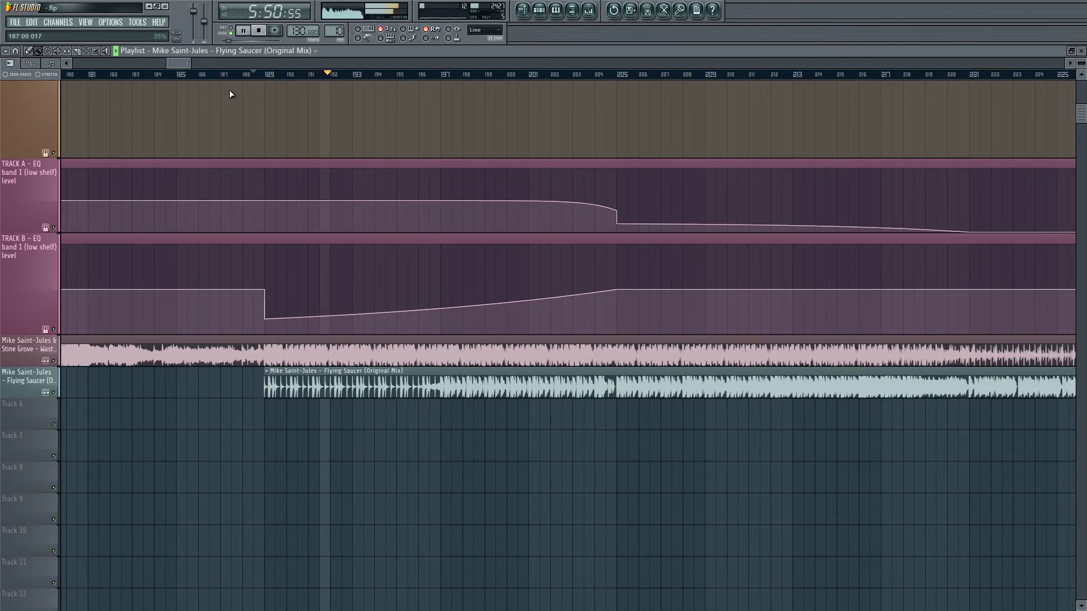
left_click(243, 30)
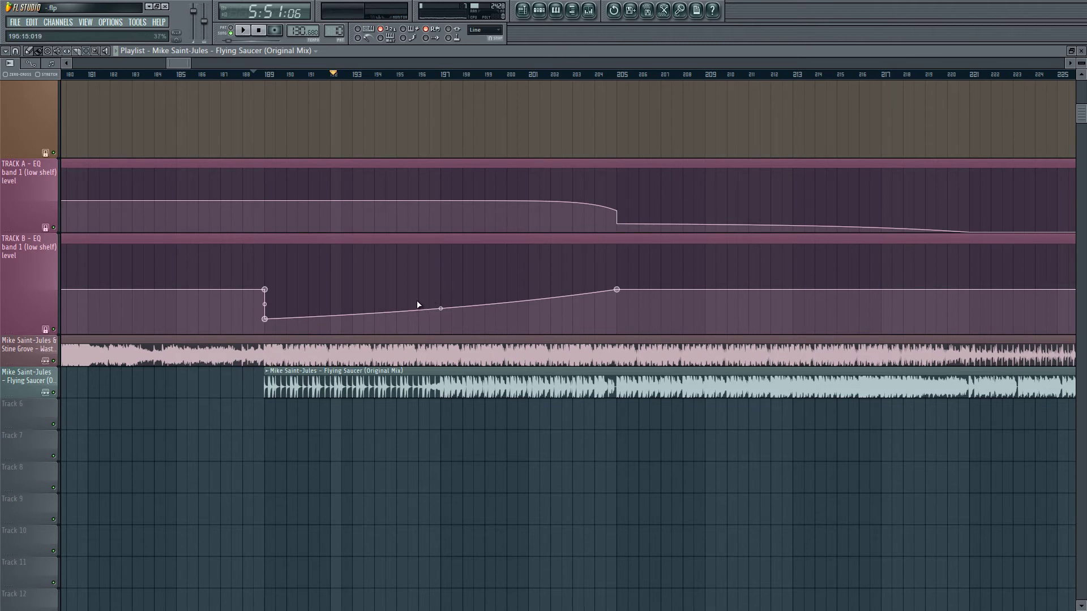
key("space")
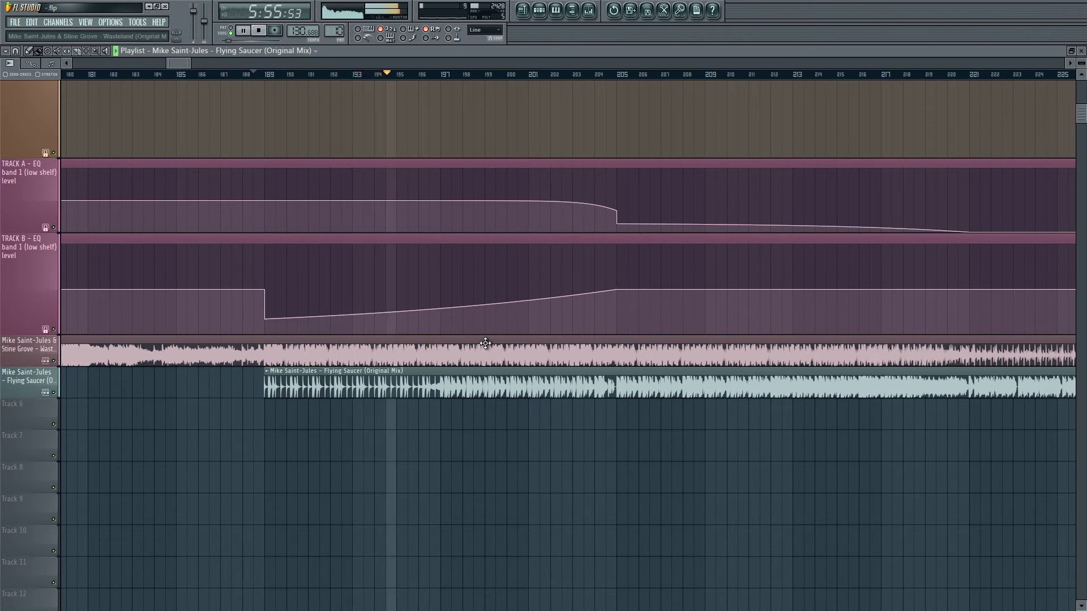
- Pause playback near bar 199 and compare the EQ of TRACK A and TRACK B in the mixer
left_click(595, 15)
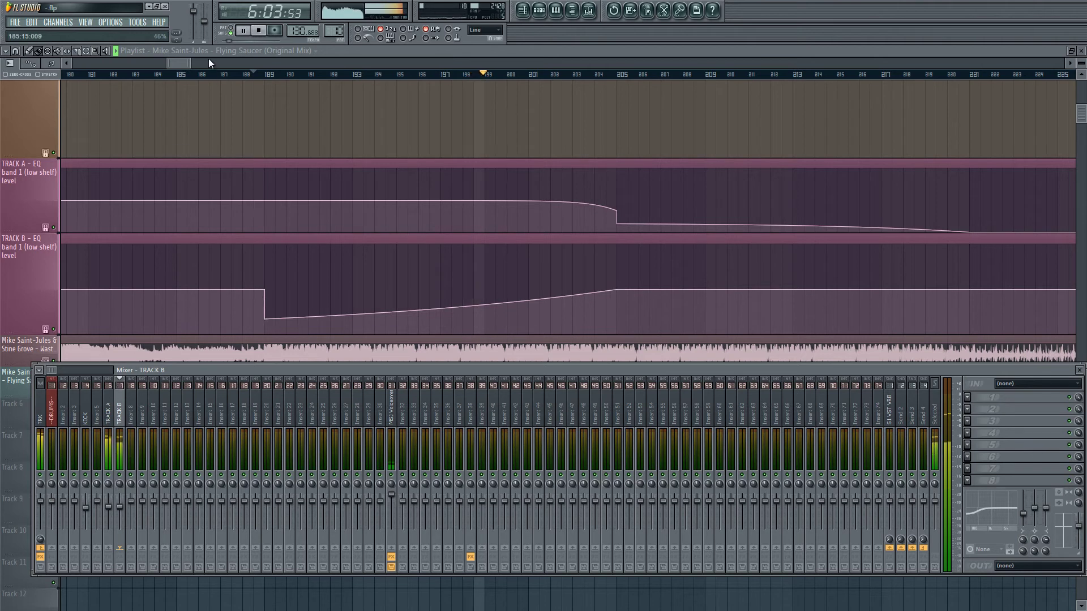
key("space")
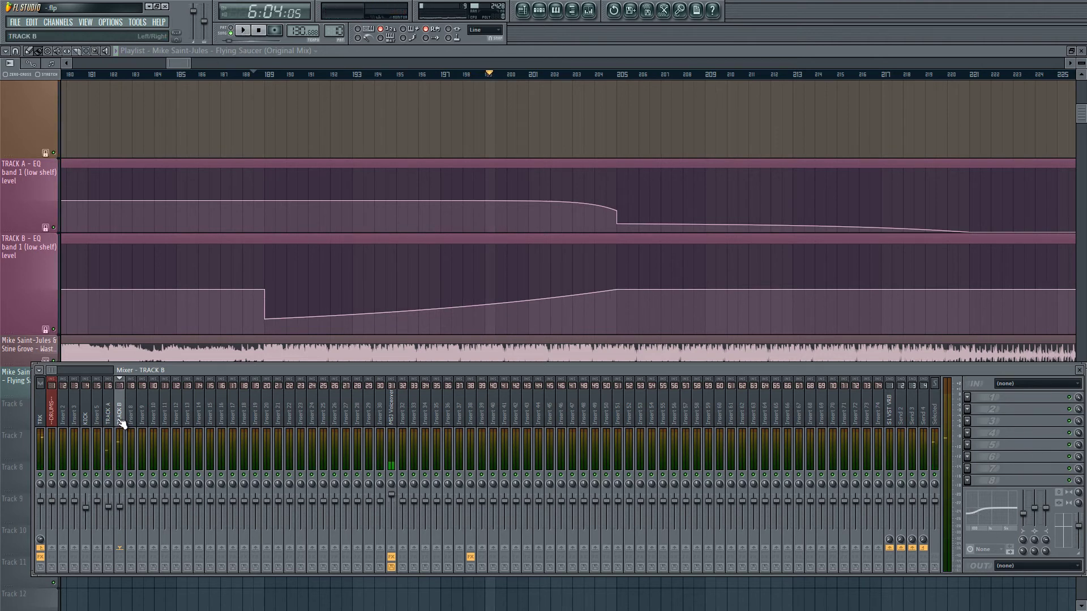
key("Left")
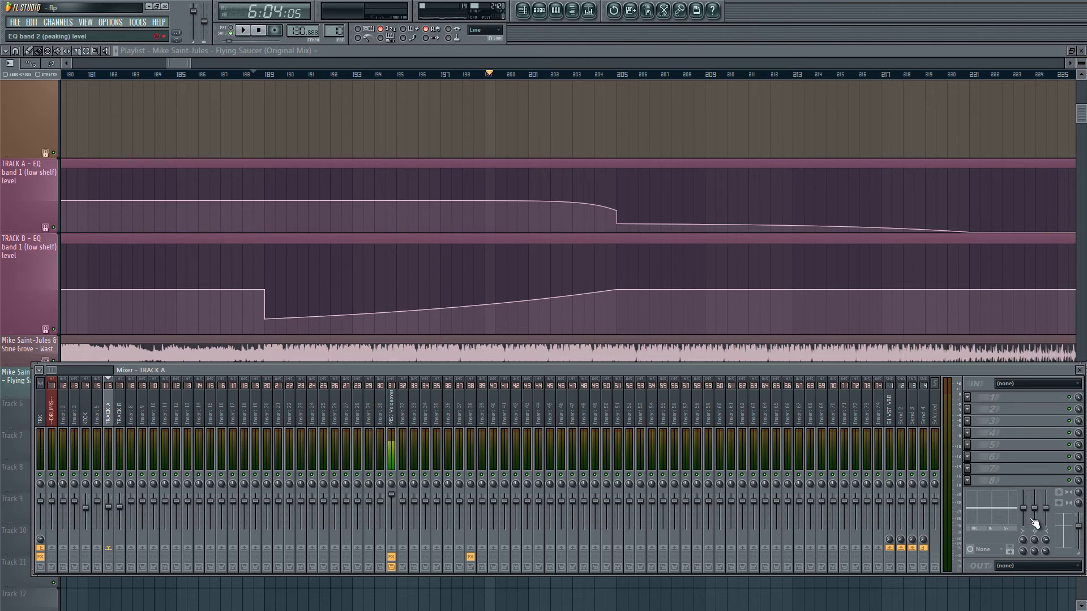
left_click(120, 409)
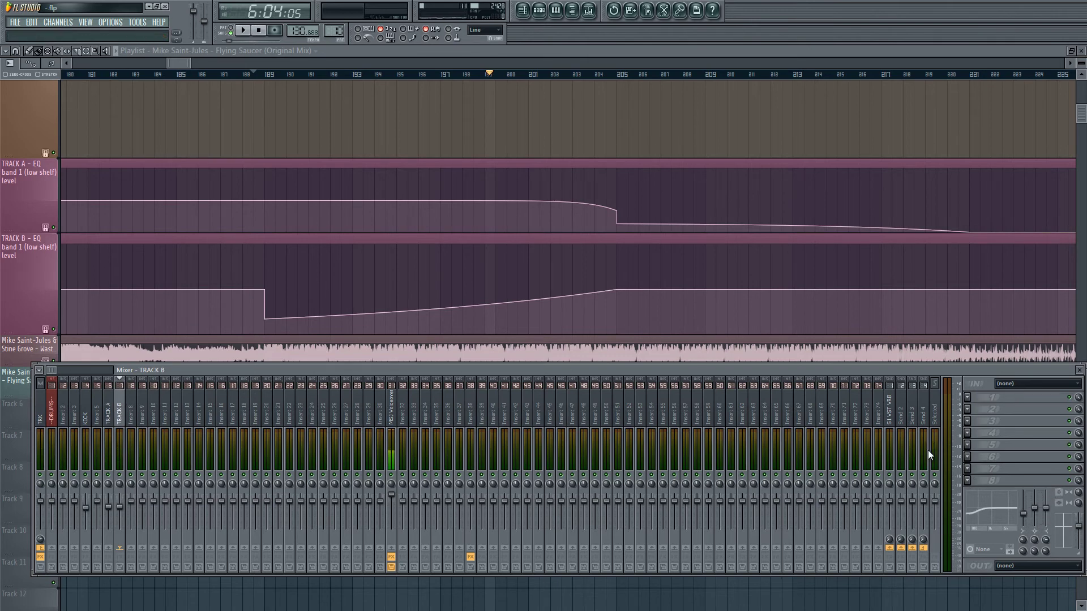
key("F9")
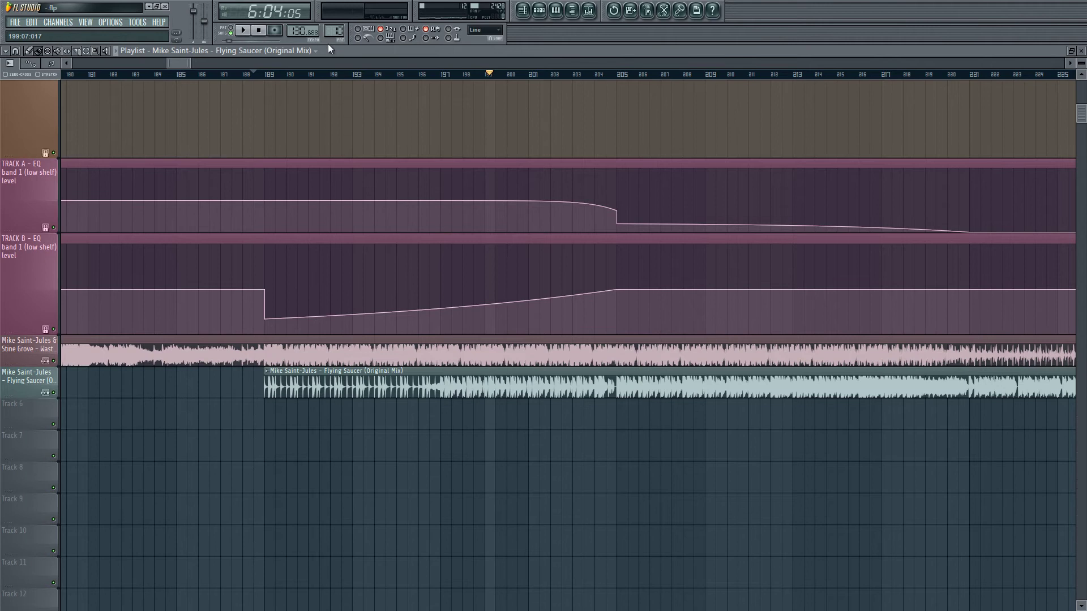
- Play through bar 205 to hear the bass handover, pause just after it, and inspect both low-shelf curves there
left_click(243, 31)
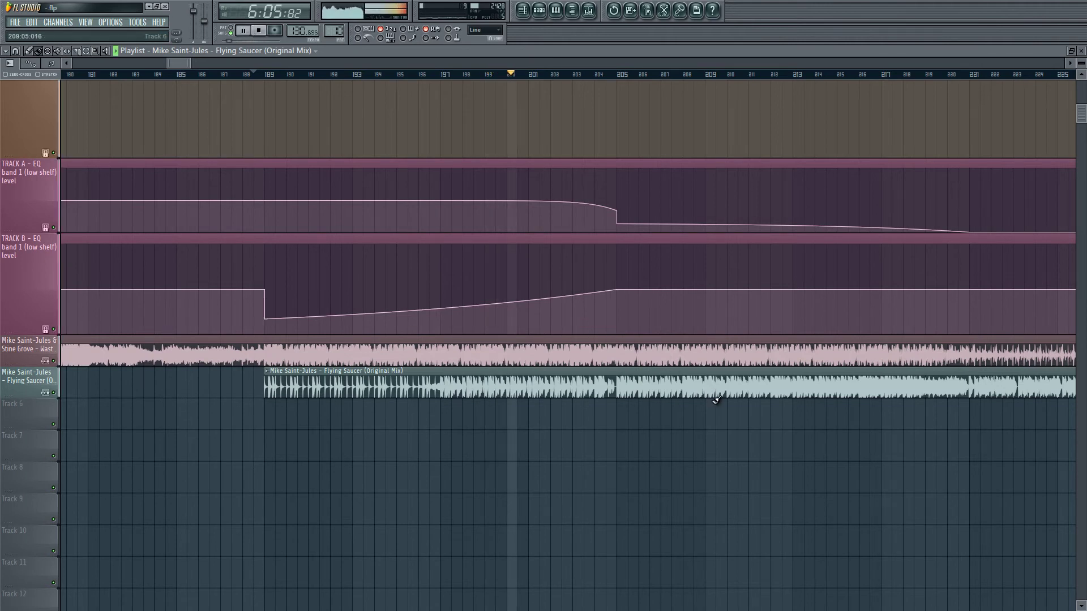
scroll(628, 357, "up", 2)
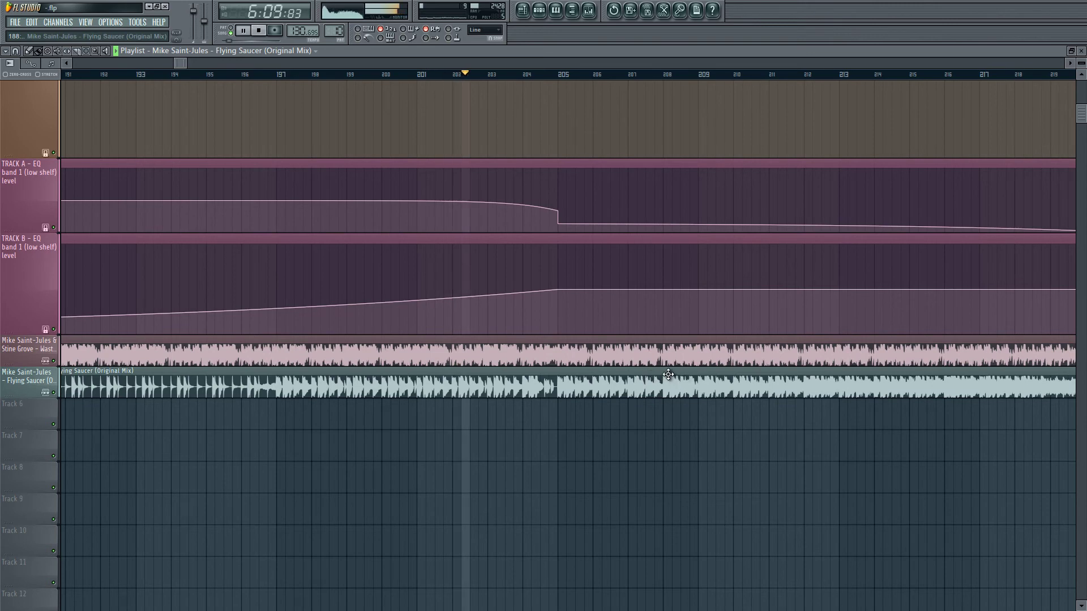
scroll(640, 373, "up", 1)
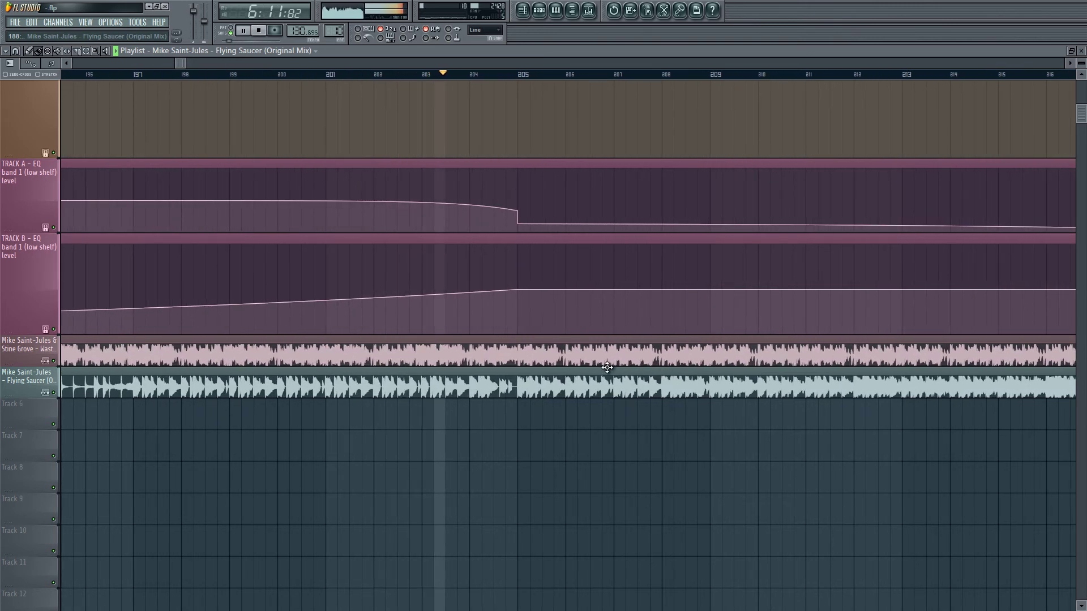
scroll(590, 246, "down", 3)
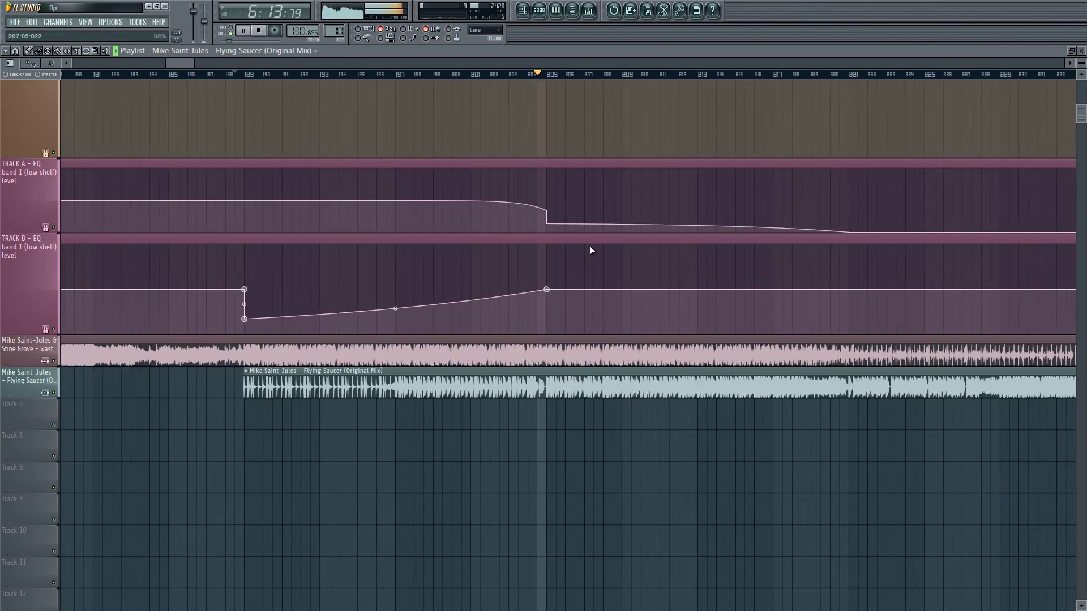
scroll(545, 233, "up", 2)
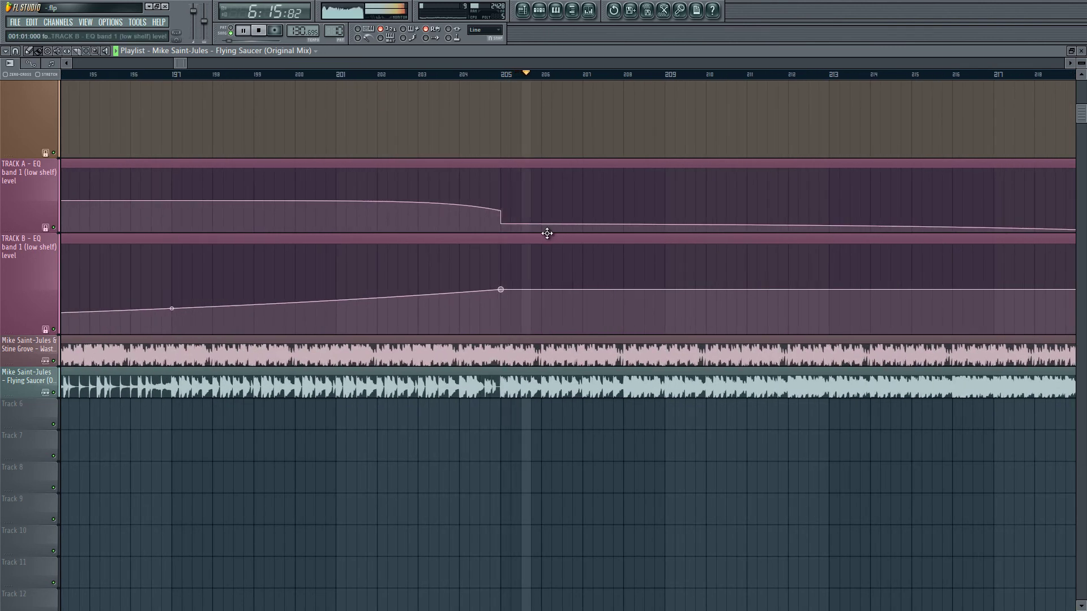
left_click(243, 30)
scroll(521, 181, "up", 2)
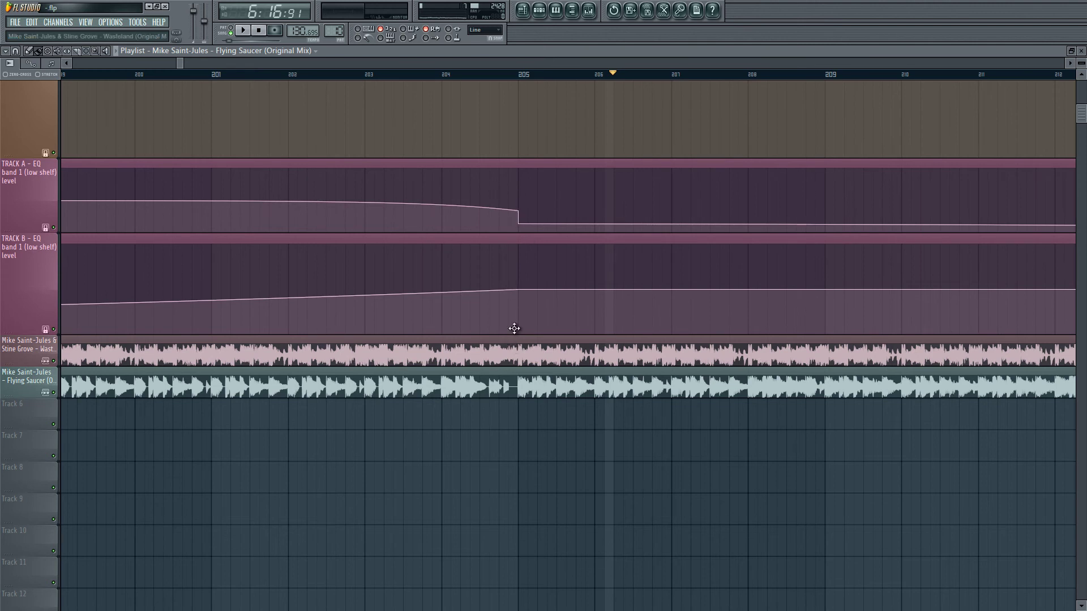
scroll(521, 227, "down", 2)
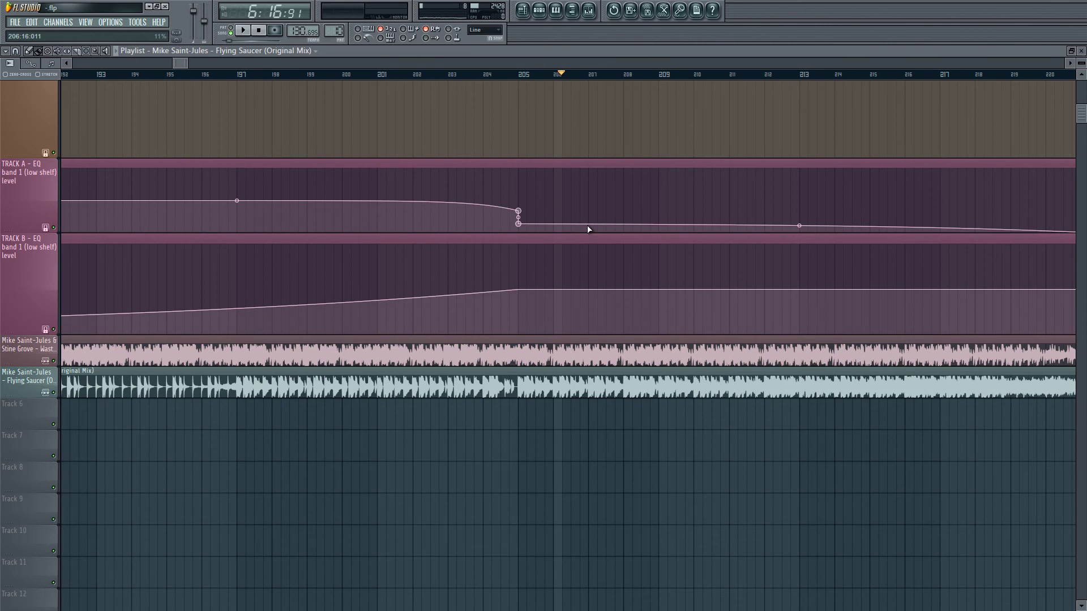
scroll(537, 229, "down", 3)
scroll(616, 268, "up", 1)
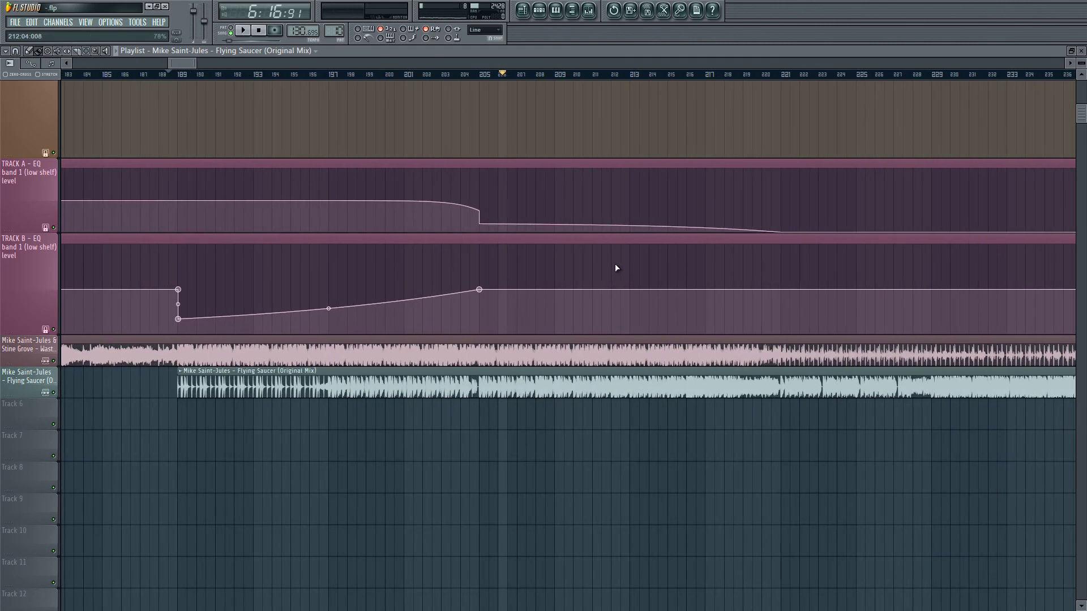
scroll(479, 218, "up", 1)
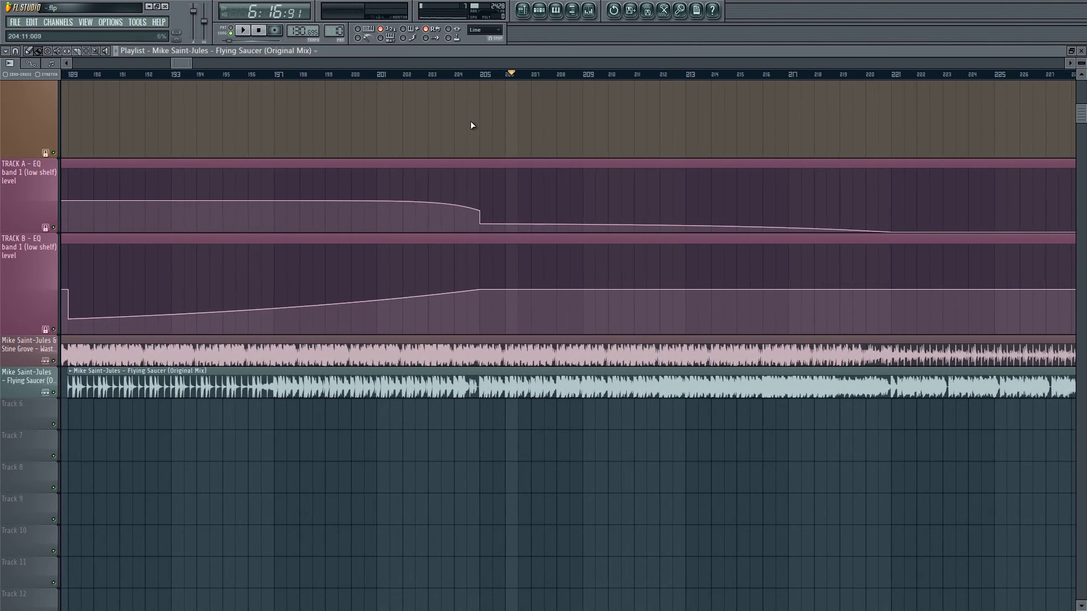
- Resume playback from bar 206 and examine where the Wasteland clip ends against the Flying Saucer clip
left_click(246, 30)
scroll(447, 220, "down", 3)
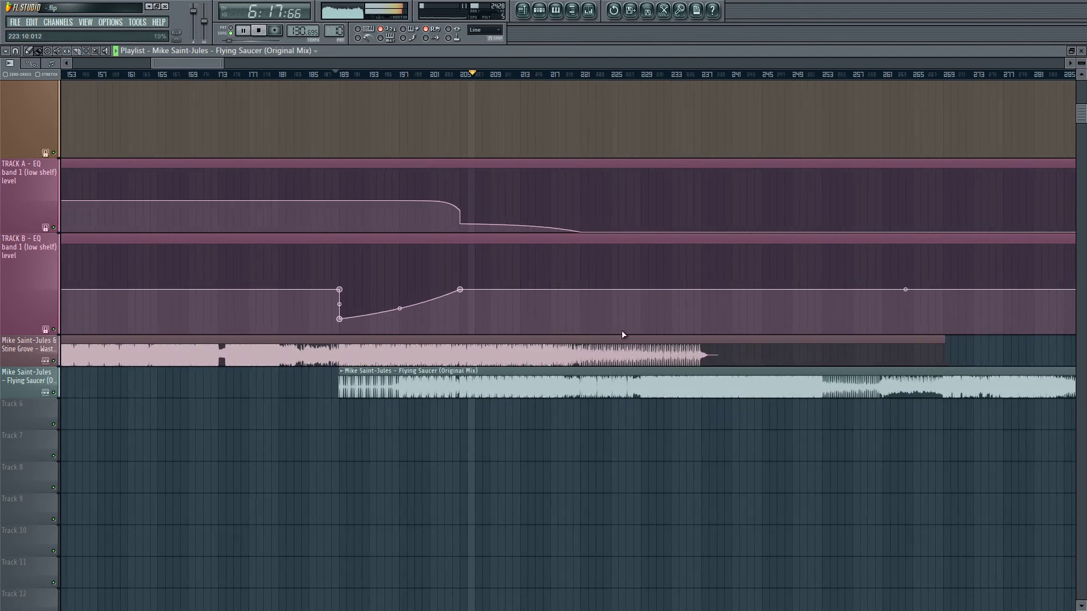
scroll(617, 328, "up", 2)
scroll(437, 323, "up", 2)
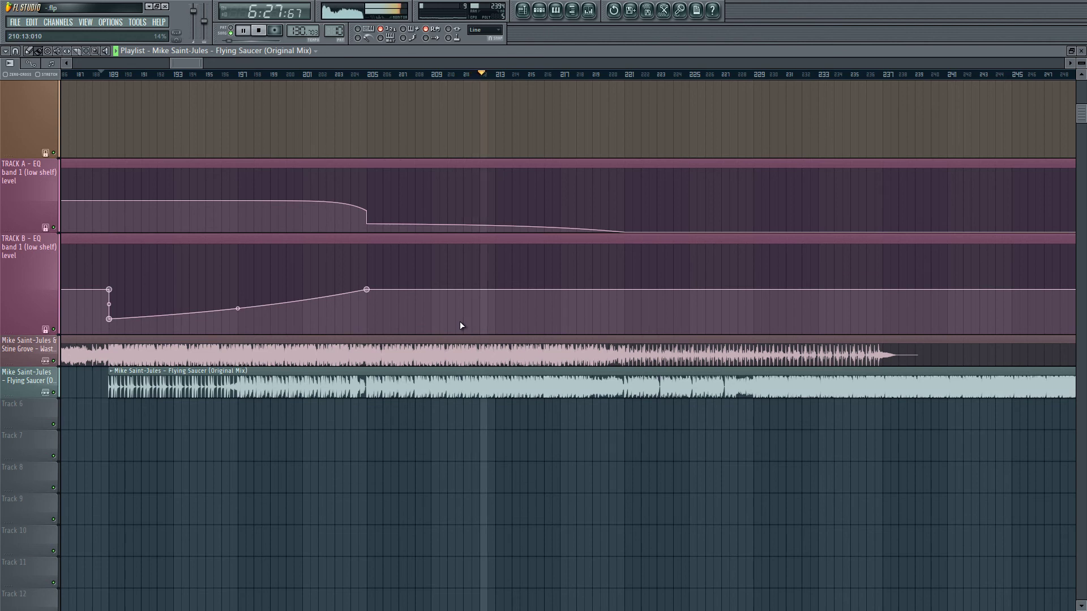
scroll(752, 371, "up", 2)
scroll(752, 371, "up", 2)
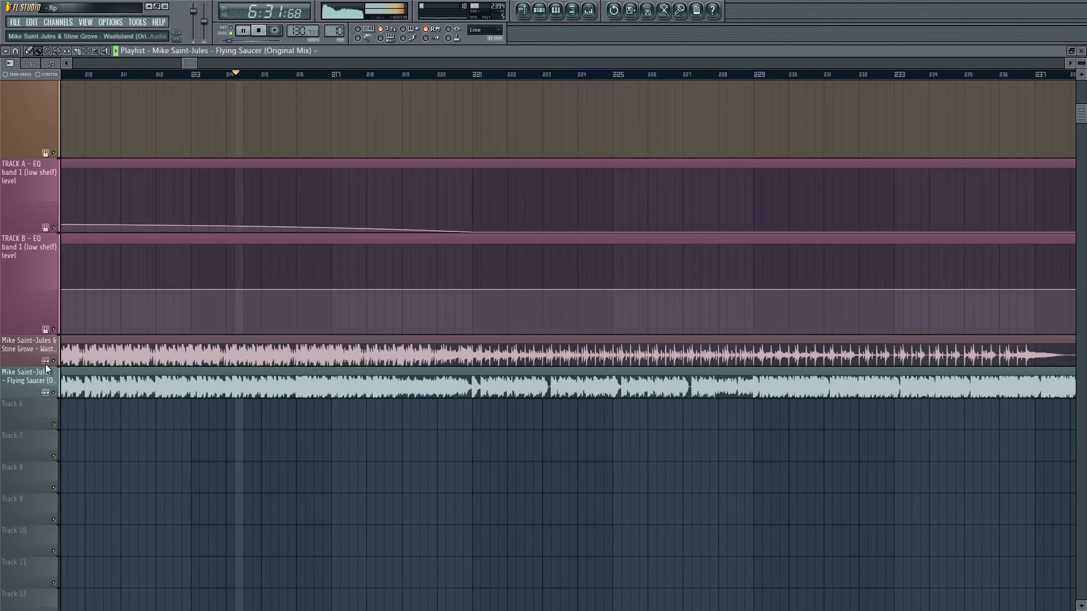
- Make the two audio tracks taller, then slice the Wasteland clip at bar 221 and delete the part after it
left_click_drag(24, 367, 25, 435)
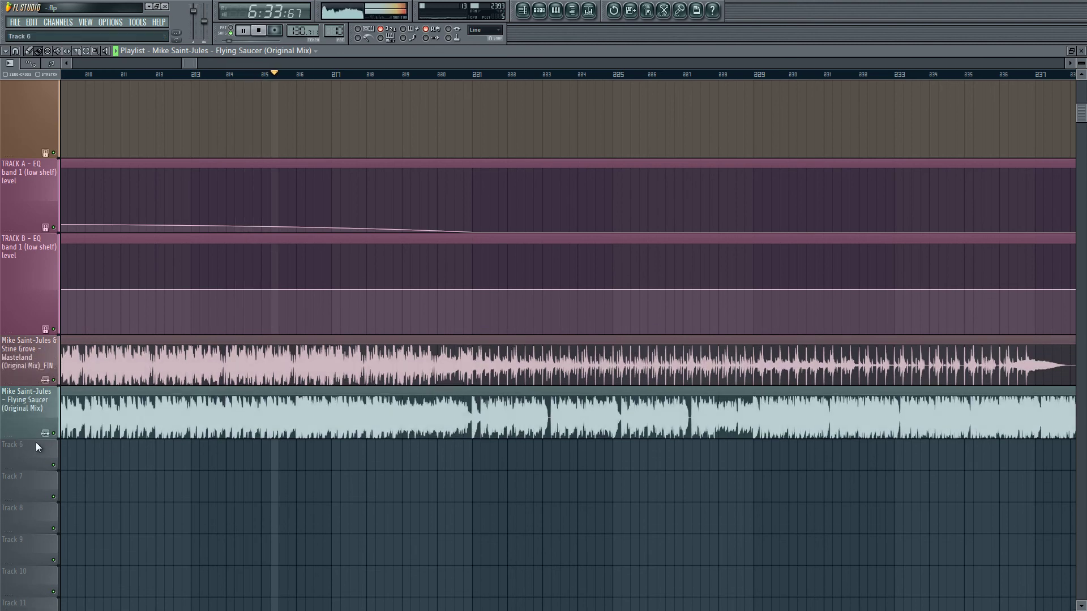
scroll(385, 380, "up", 3)
scroll(480, 362, "down", 2)
scroll(498, 358, "up", 1)
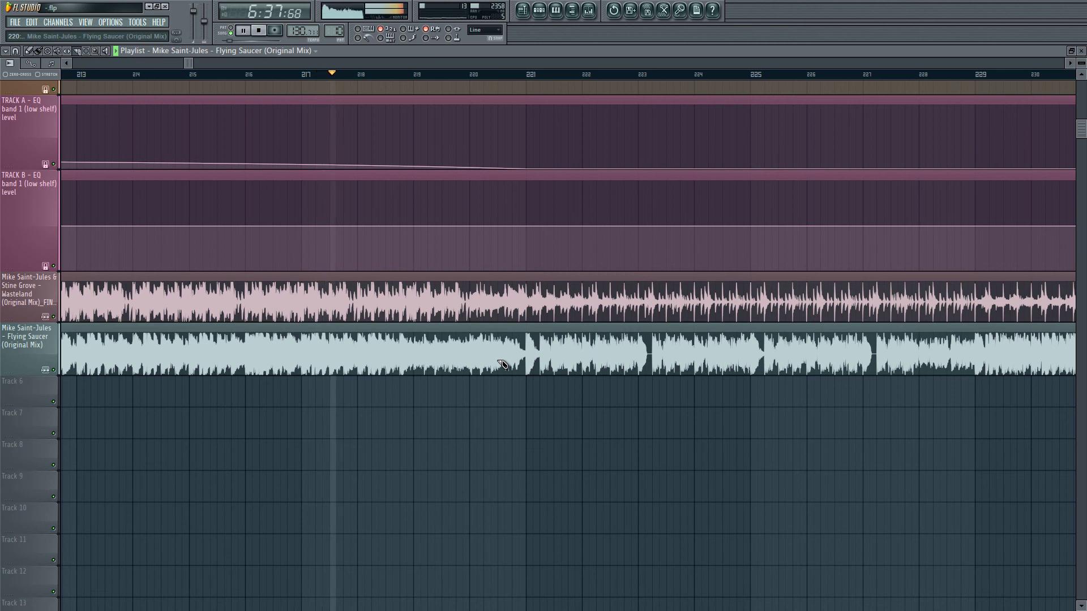
left_click_drag(527, 272, 526, 315)
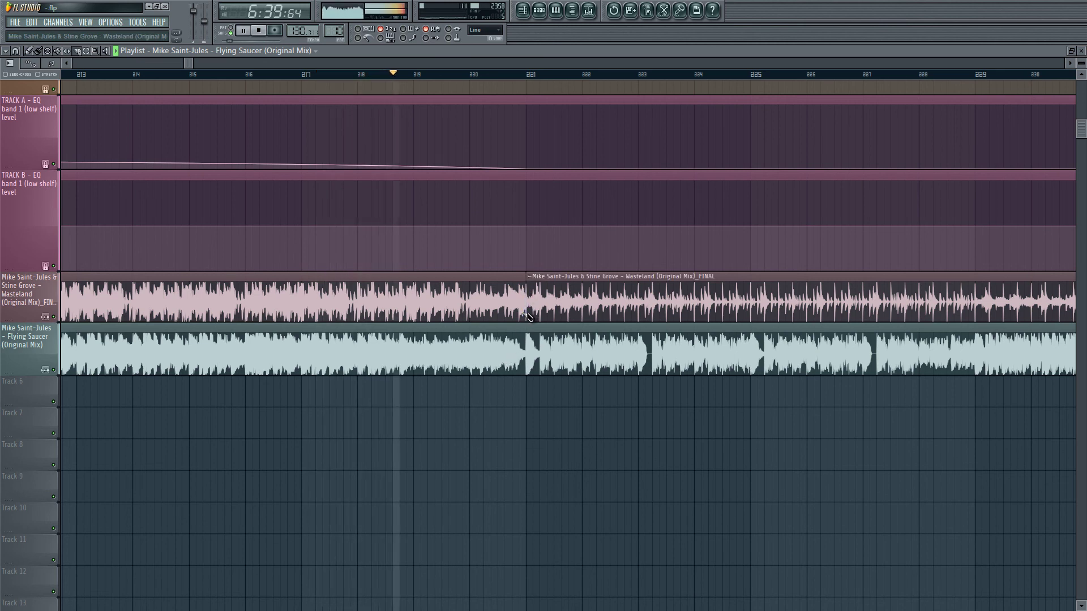
right_click(529, 311)
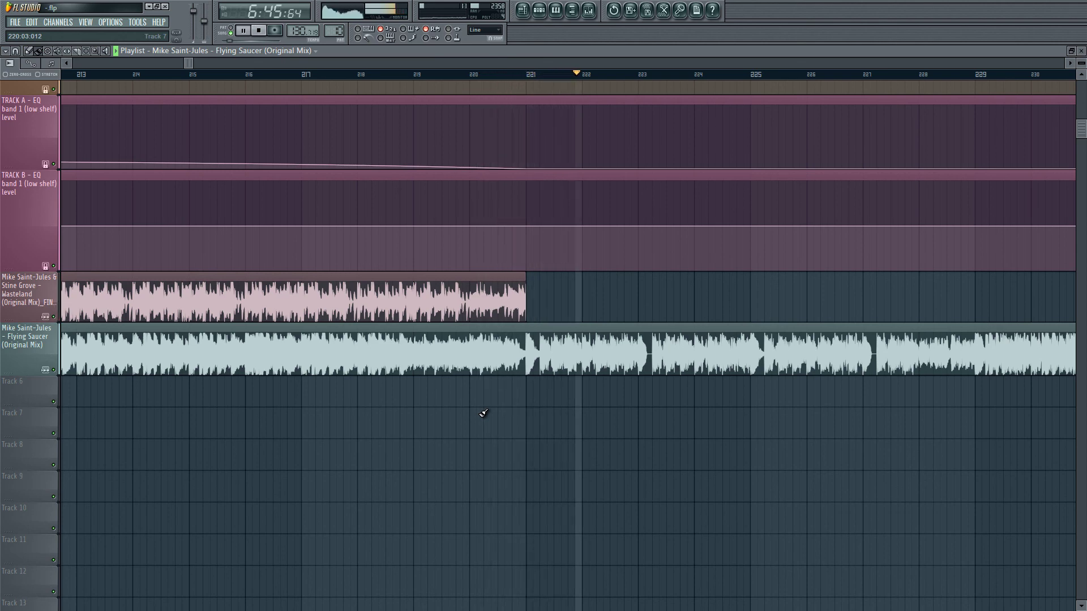
- Stop playback and look over the TRACK A and TRACK B automation across the full Flying Saucer clip
scroll(575, 388, "down", 4)
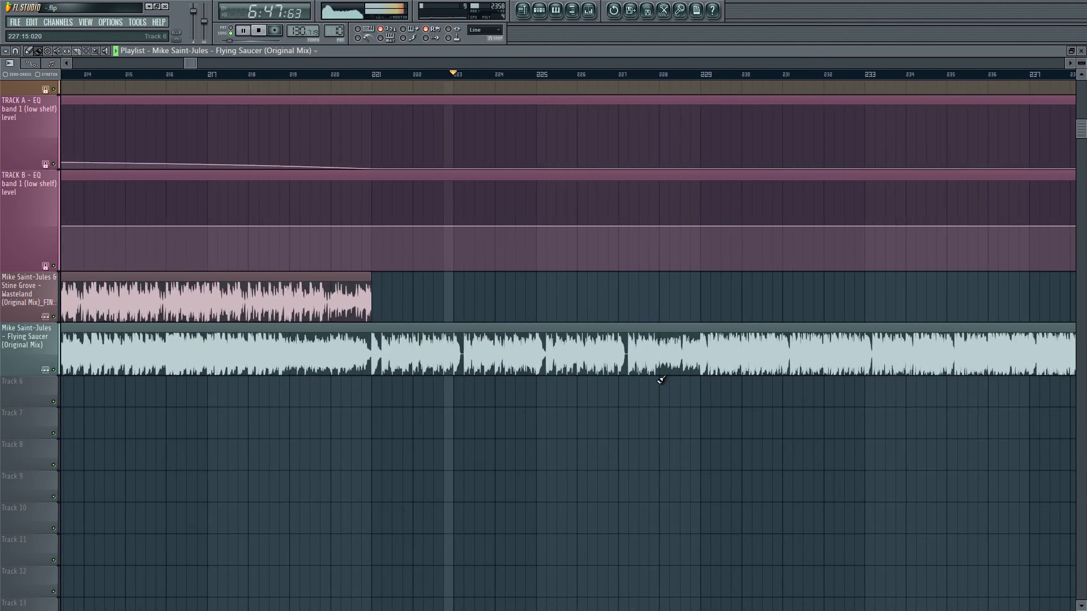
key("space")
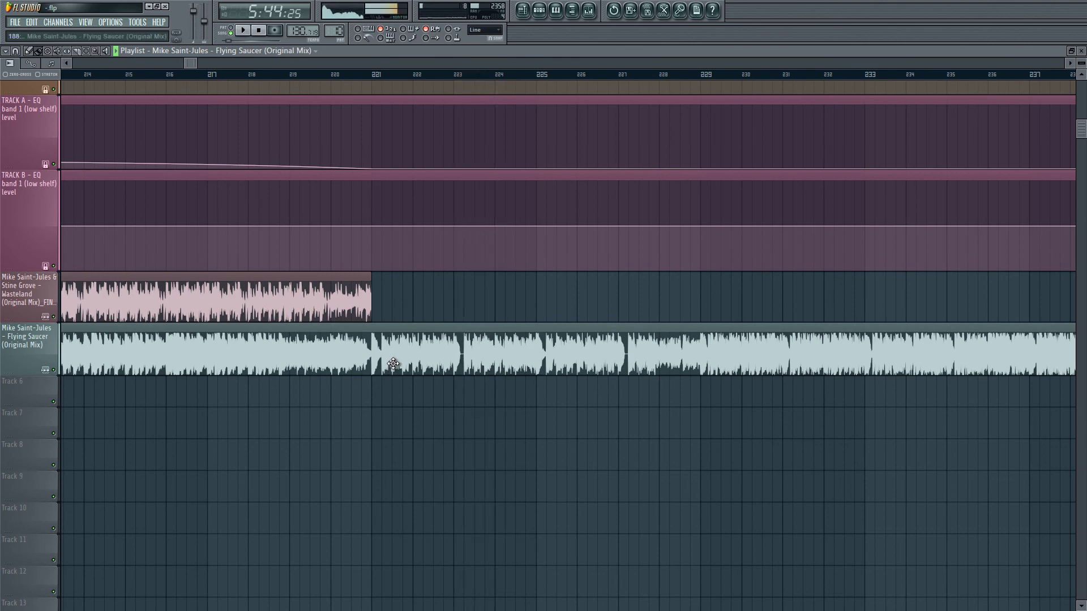
scroll(283, 303, "down", 10)
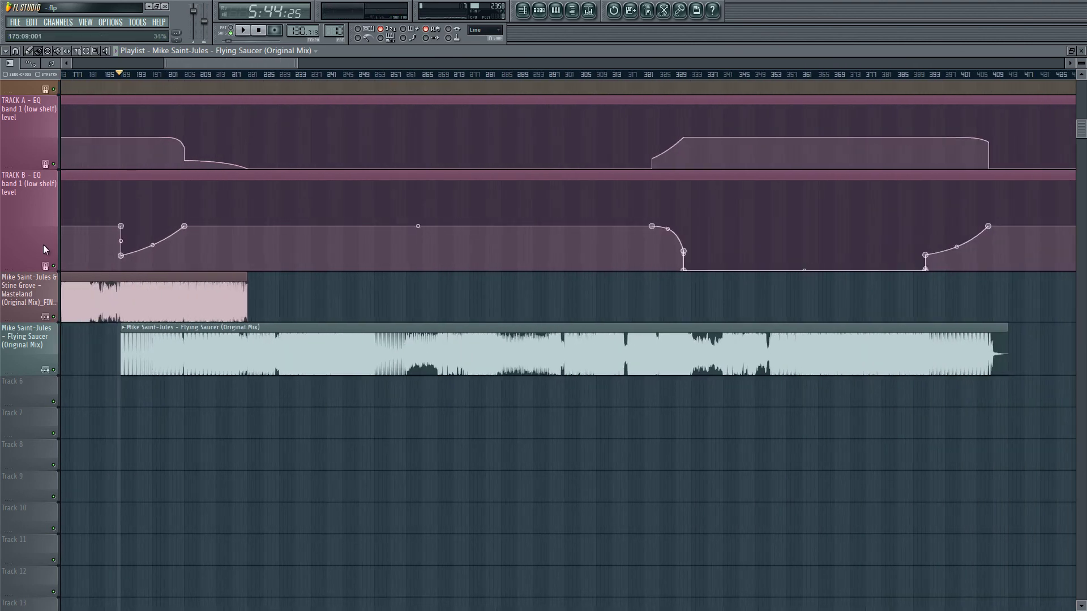
scroll(228, 301, "up", 4)
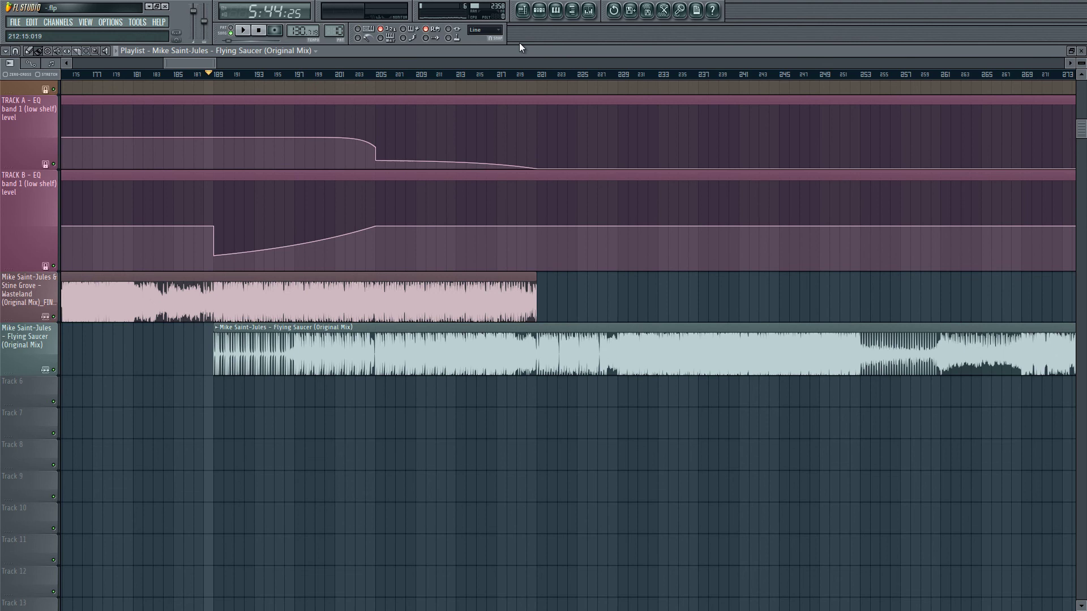
- Check TRACK B's EQ in the mixer with playback stopped before bar 189, and return to the playlist
left_click(589, 10)
left_click(120, 419)
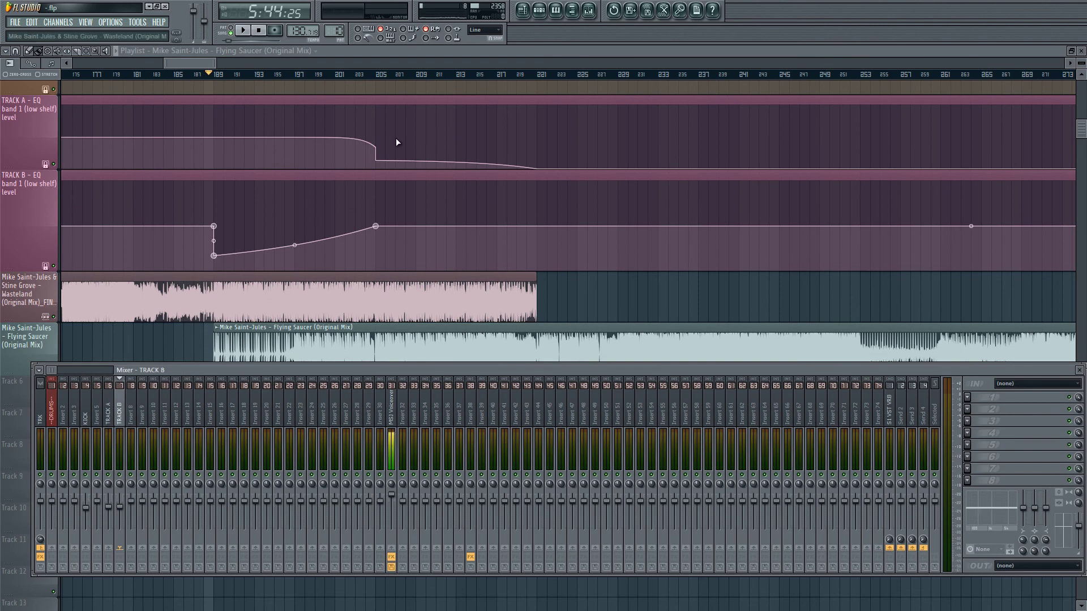
left_click(426, 50)
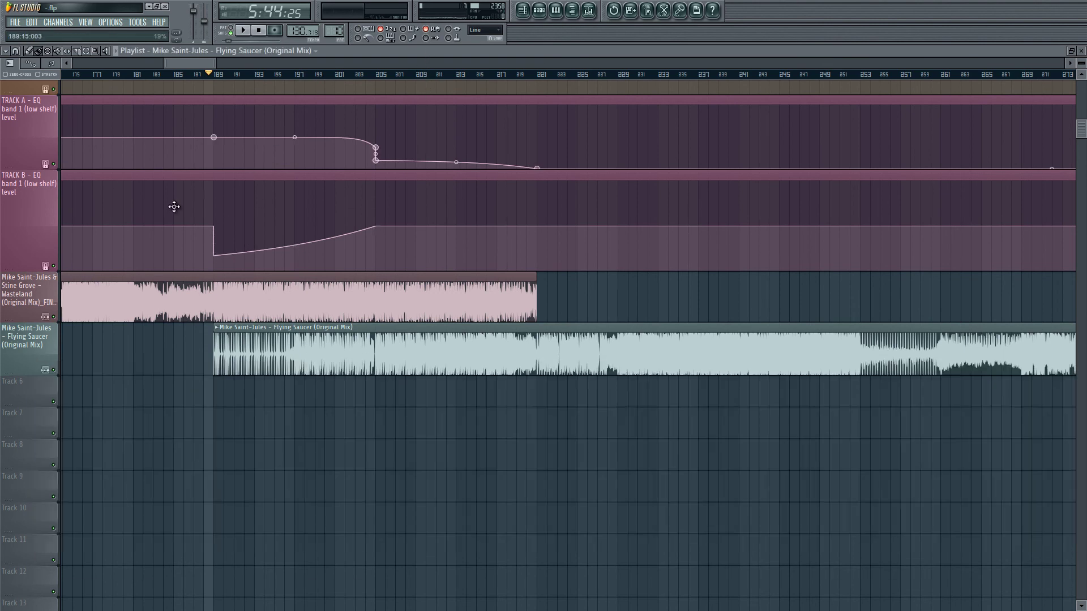
scroll(174, 206, "up", 3)
scroll(360, 308, "down", 3)
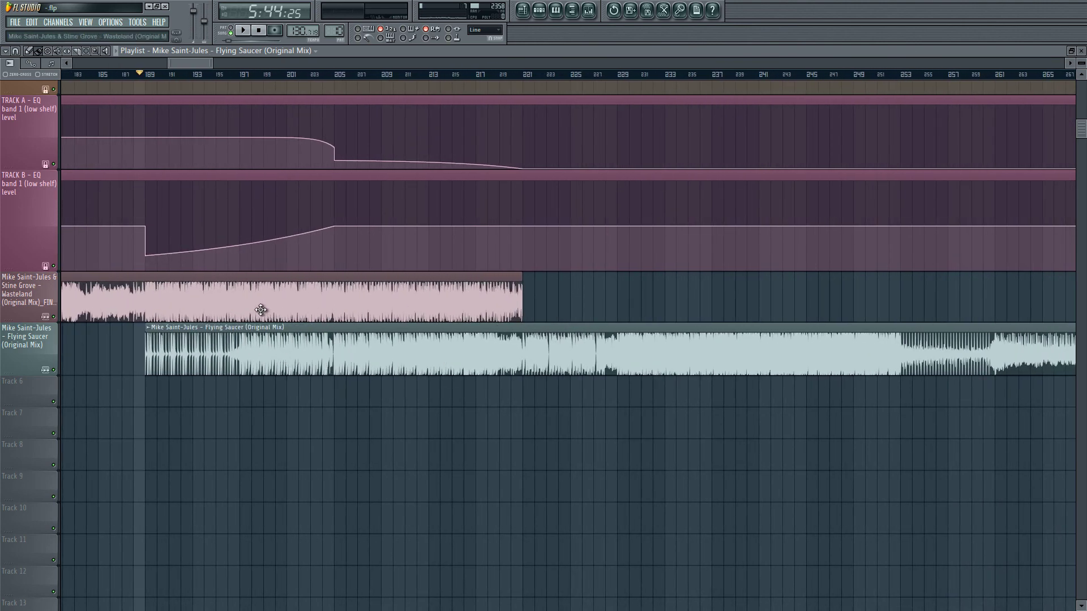
scroll(137, 306, "down", 2)
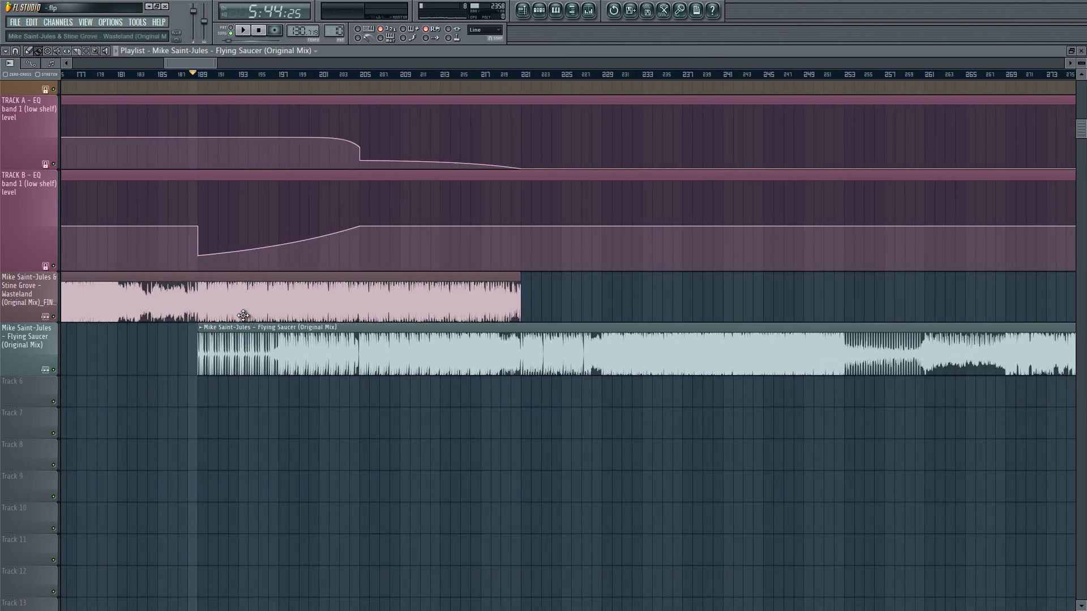